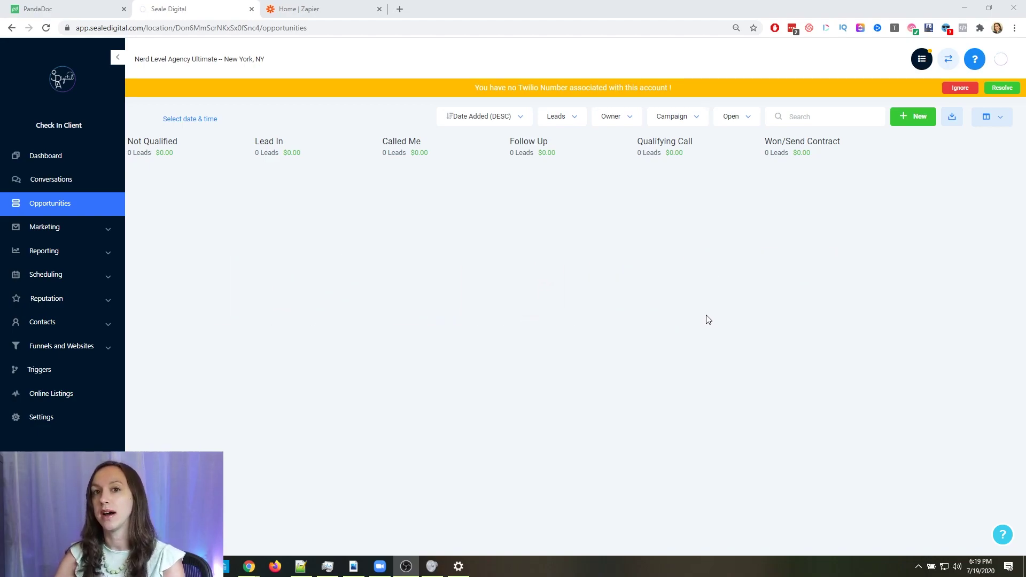
Highlight the Won/Send Contract stage name on the board, then open account Settings
left_click_drag(765, 145, 841, 141)
left_click(841, 142)
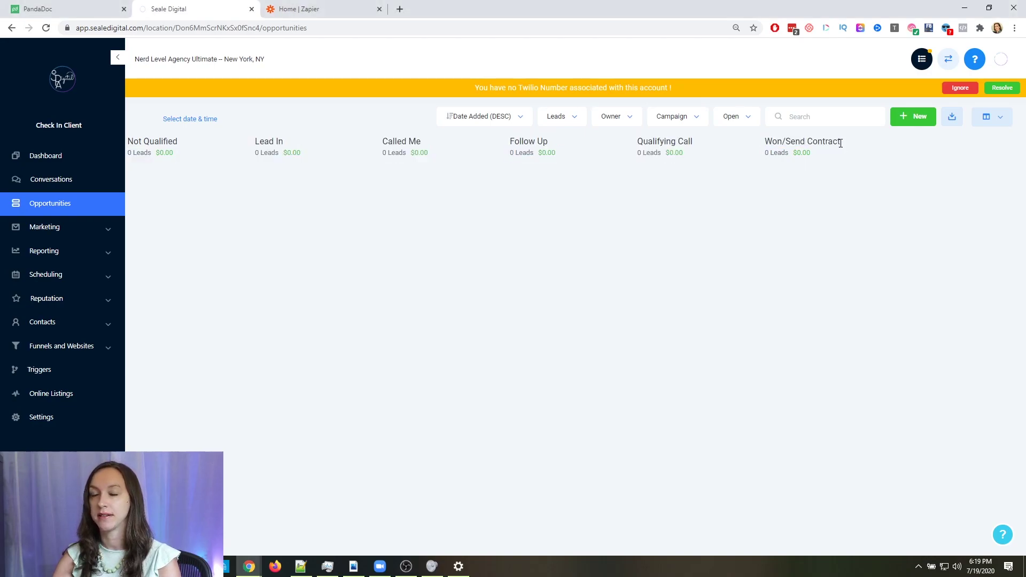
left_click(33, 422)
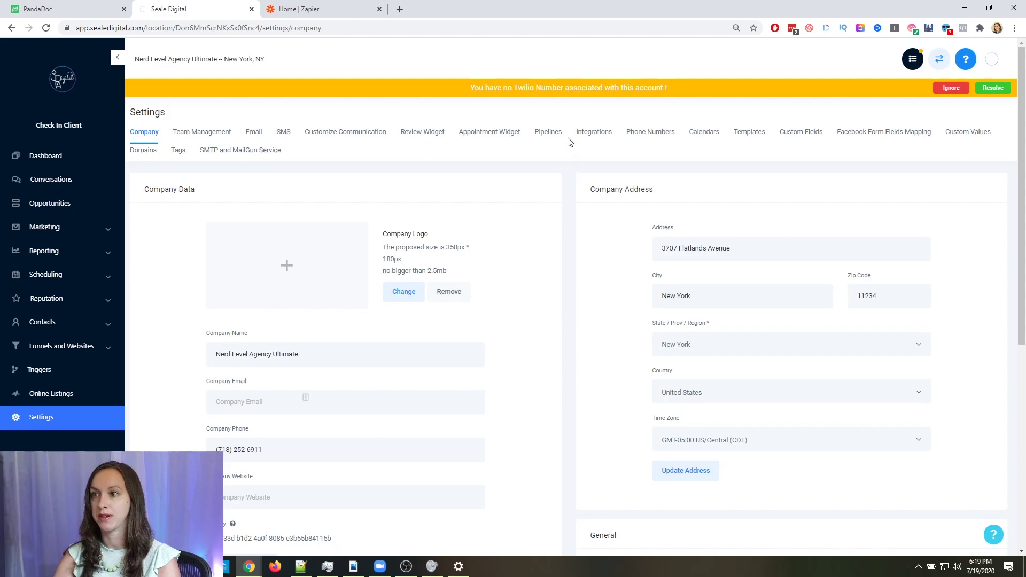
Review the Leads pipeline's stages, including Won/Send Contract, without saving, then go to Triggers
left_click(553, 136)
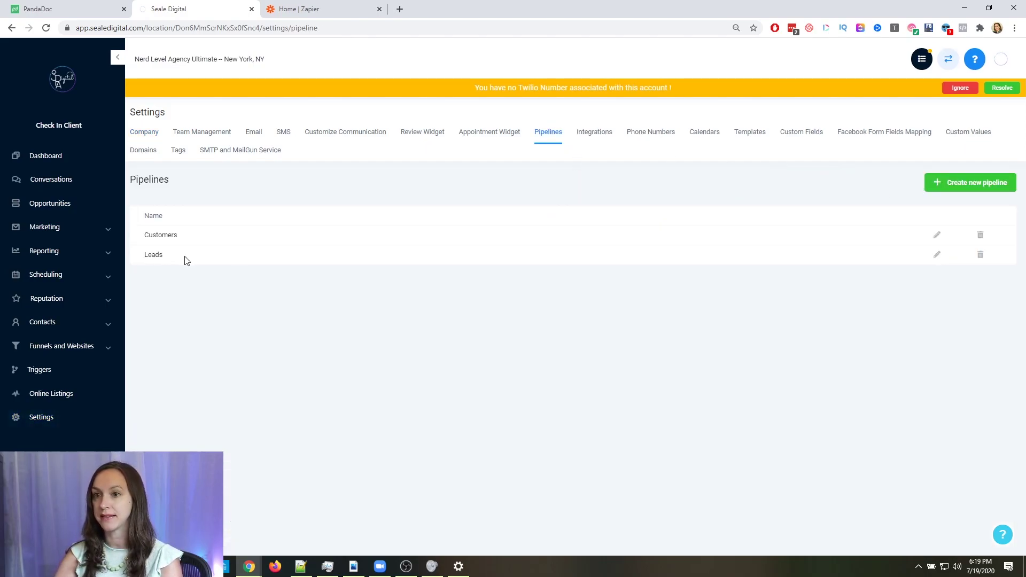
left_click(938, 256)
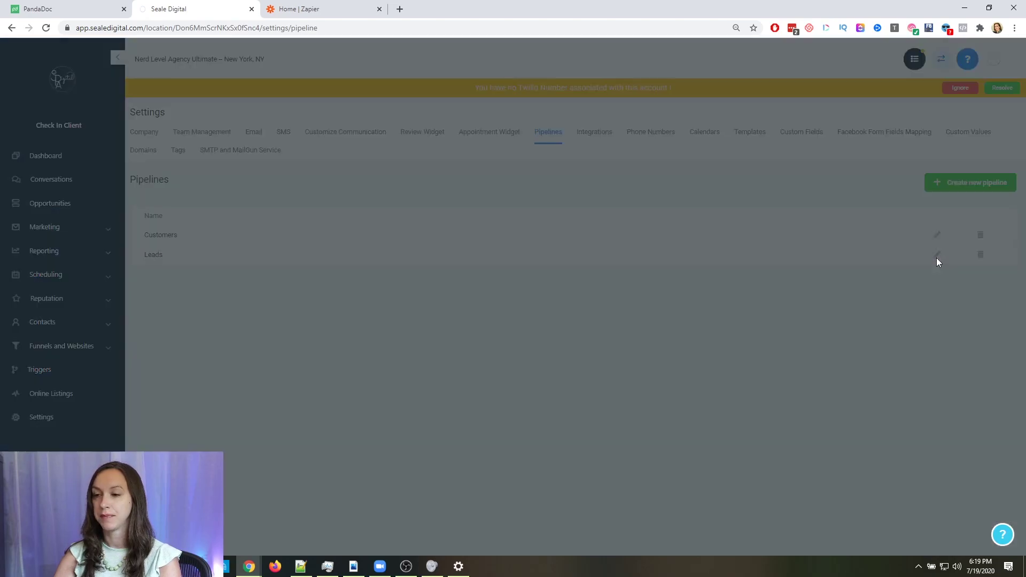
left_click_drag(450, 326, 386, 329)
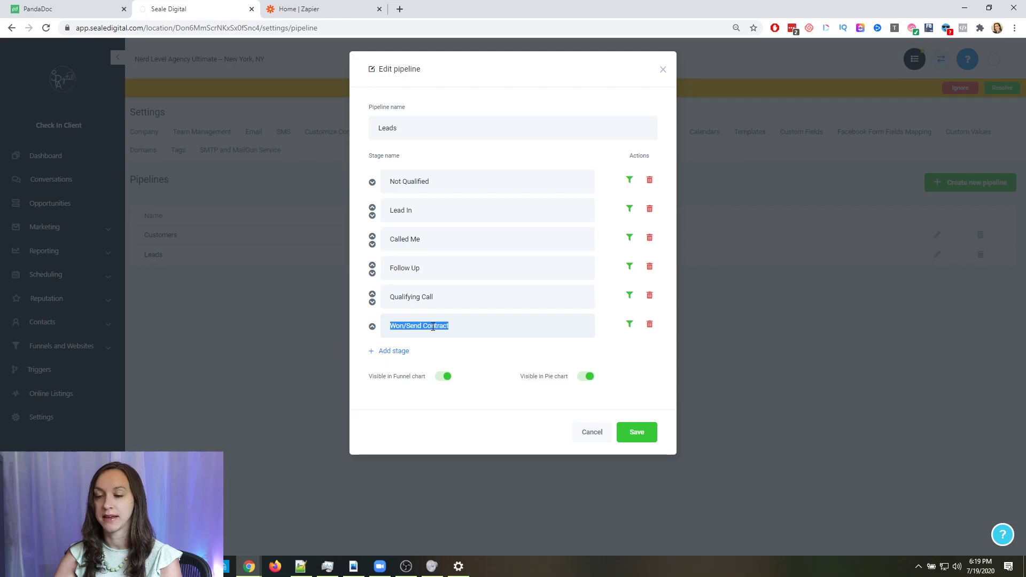
left_click(592, 435)
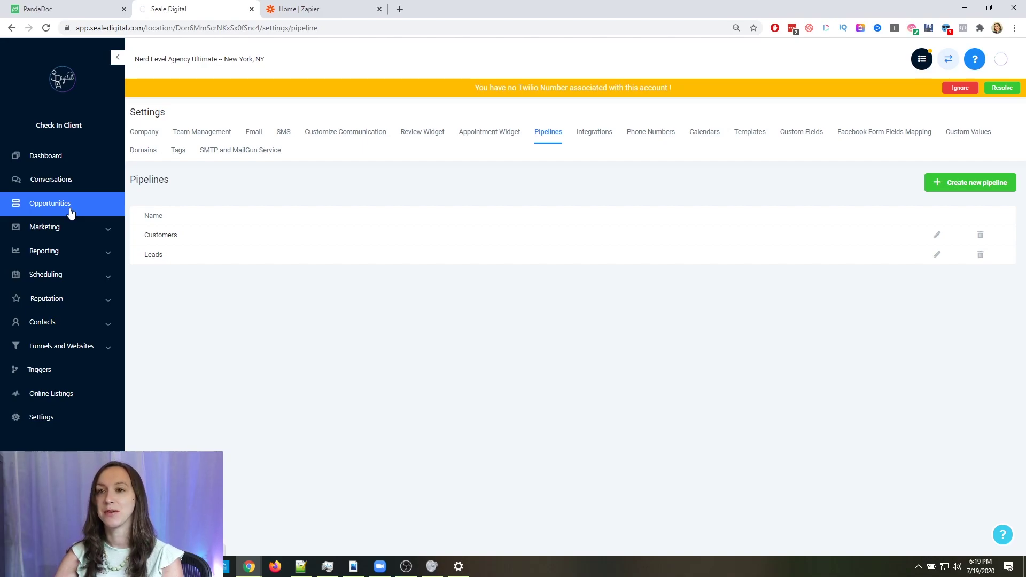
left_click(68, 373)
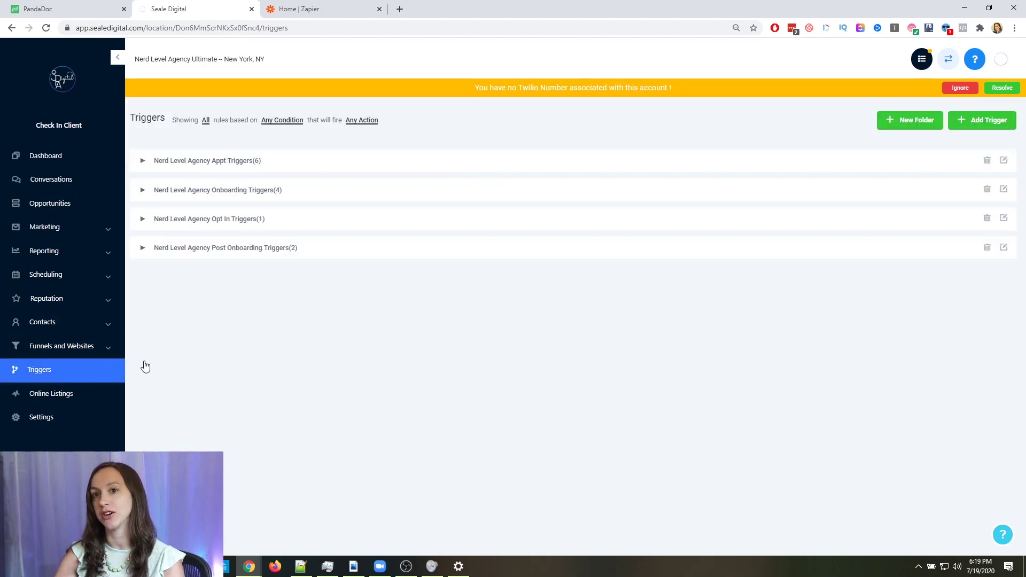
Add a new trigger named 'Won/Send contract' and save it
left_click(980, 127)
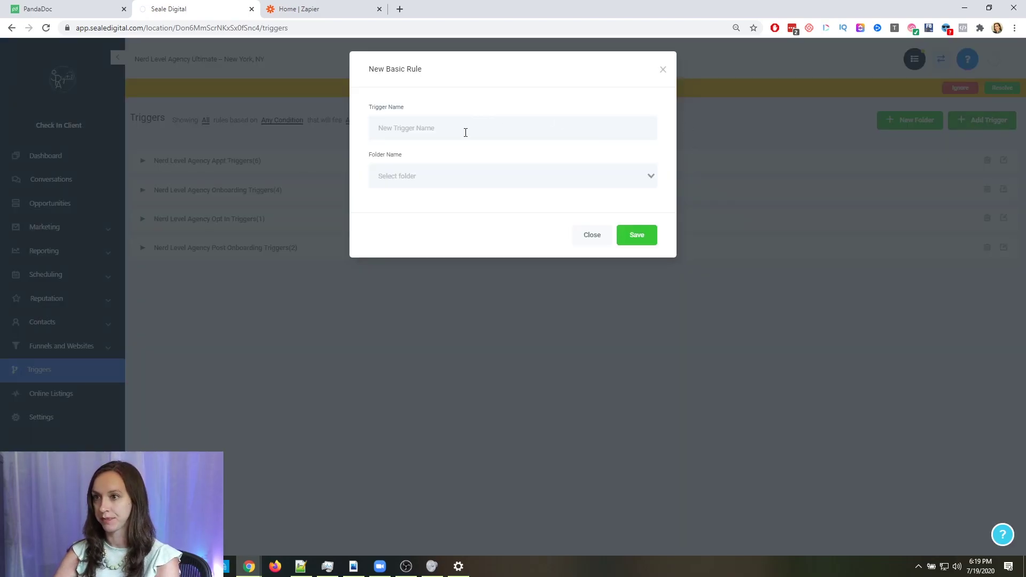
type("Won/Send con")
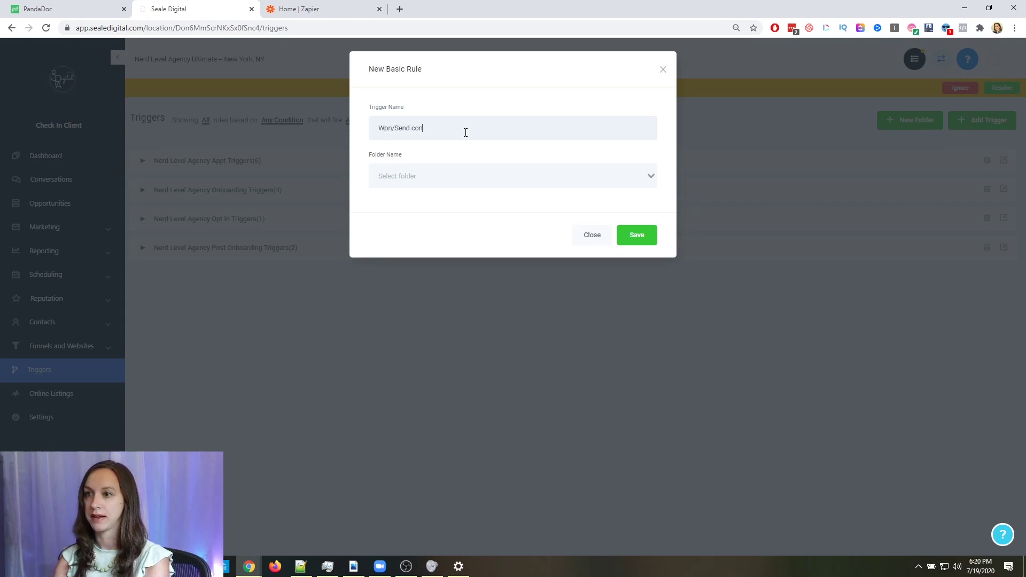
type("tract")
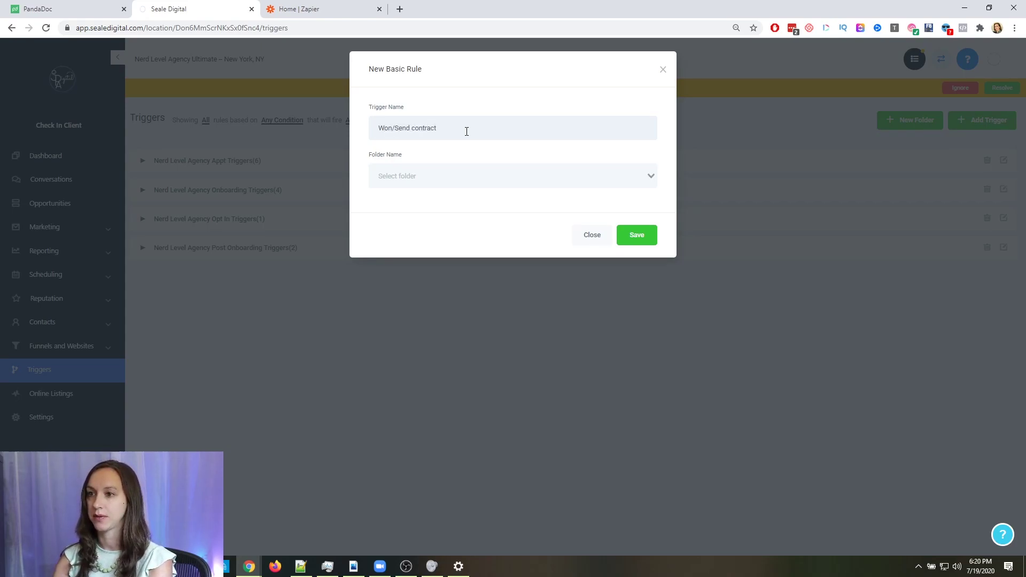
left_click(645, 235)
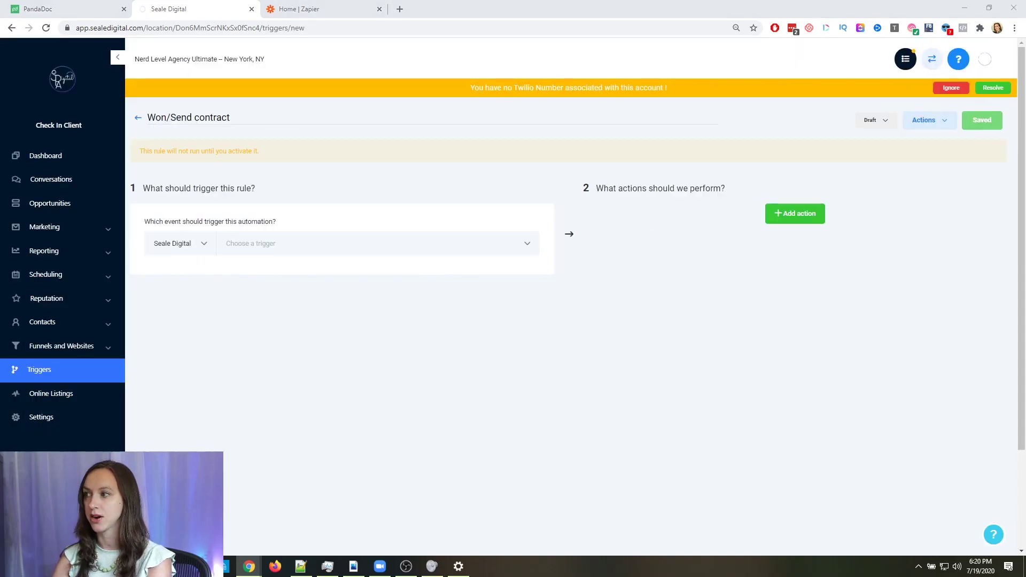
Set the trigger event to Pipeline Stage Changed
left_click(298, 248)
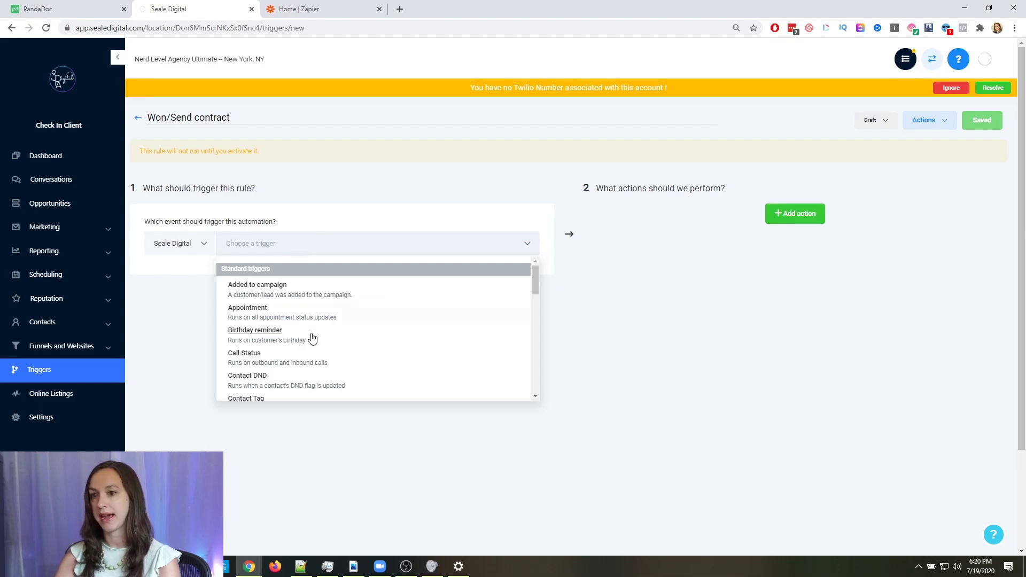
scroll(313, 338, "down", 3)
scroll(316, 342, "down", 3)
left_click(300, 317)
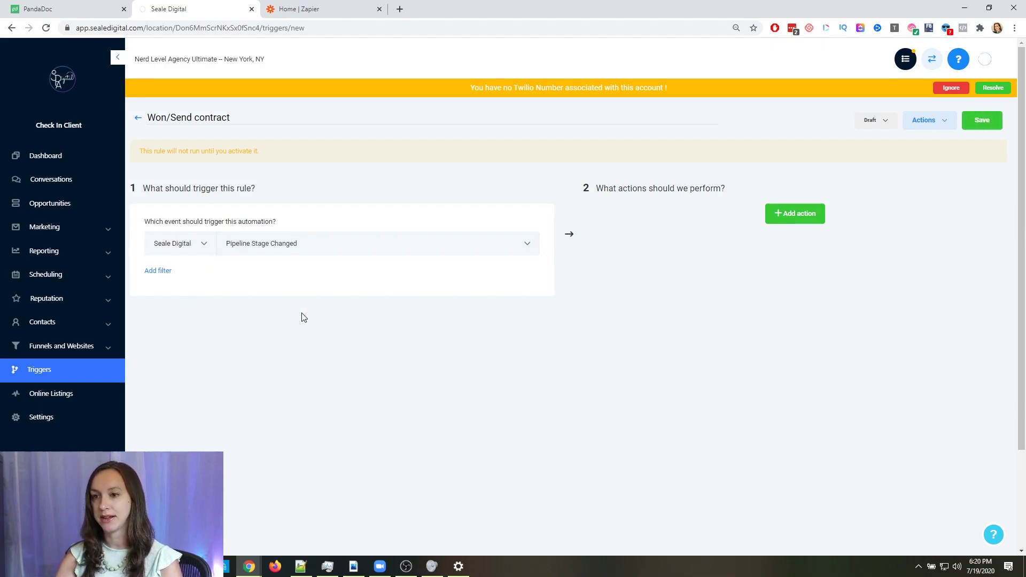
Filter the trigger to In Pipeline Leads and Pipeline Stage Won/send Contract, then add an action
left_click(156, 272)
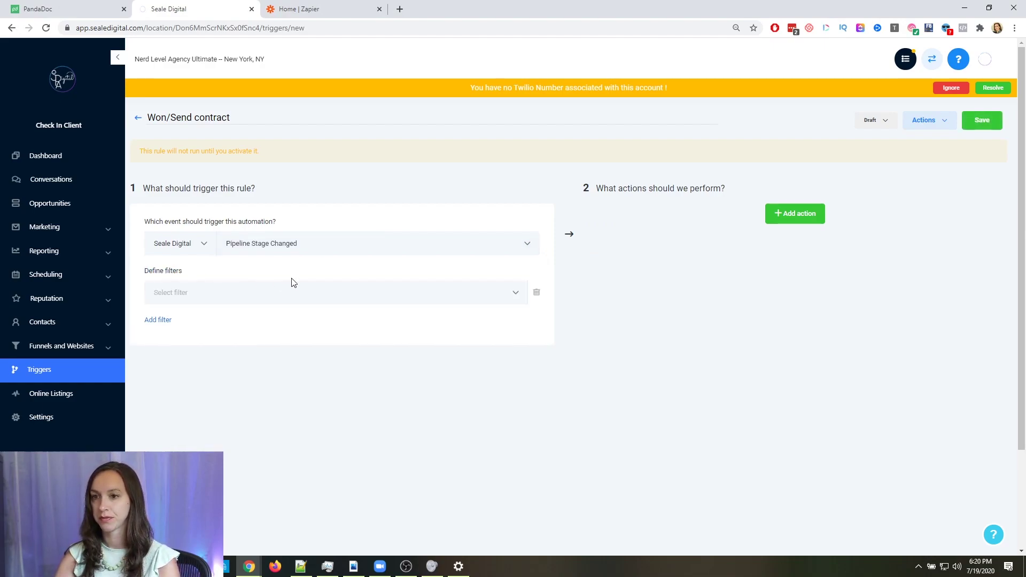
left_click(291, 302)
left_click(193, 331)
left_click(417, 296)
left_click(382, 333)
left_click(158, 319)
left_click(192, 319)
left_click(181, 374)
left_click(421, 324)
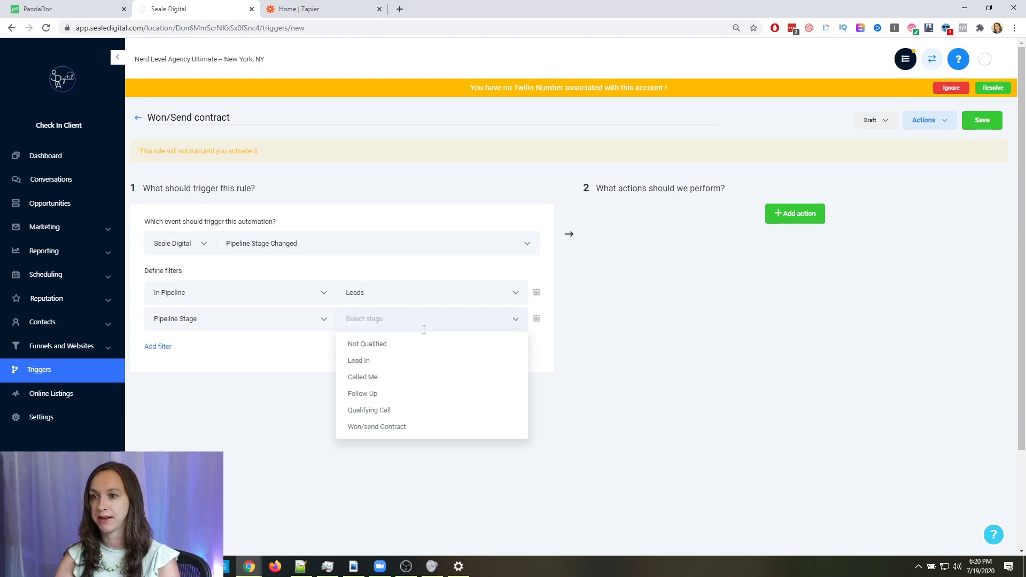
left_click(373, 427)
left_click(807, 220)
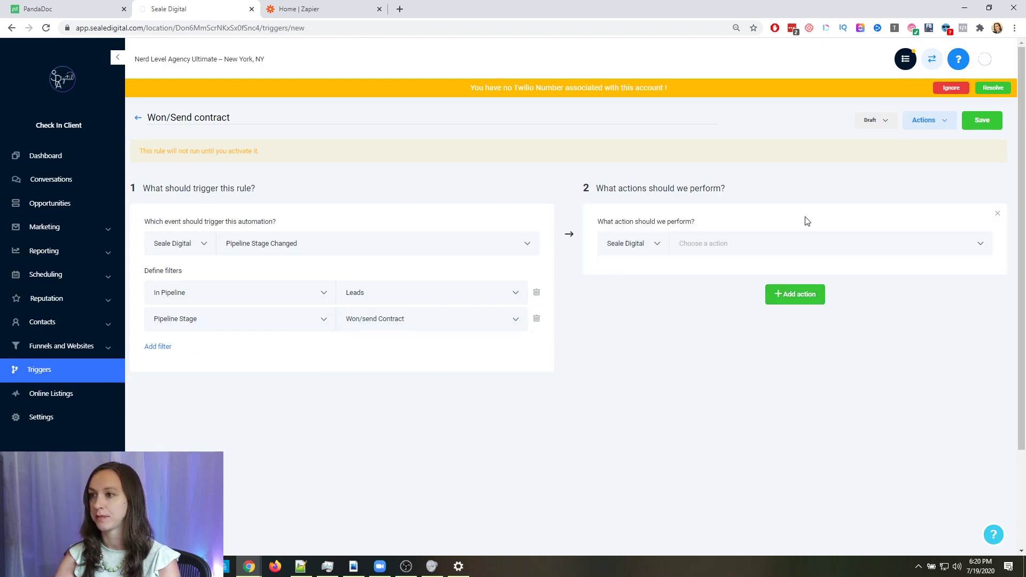
Make the first action Add / Update Opportunity in Customers, stage Payment Collected/Contract Sent, and add another action
left_click(785, 242)
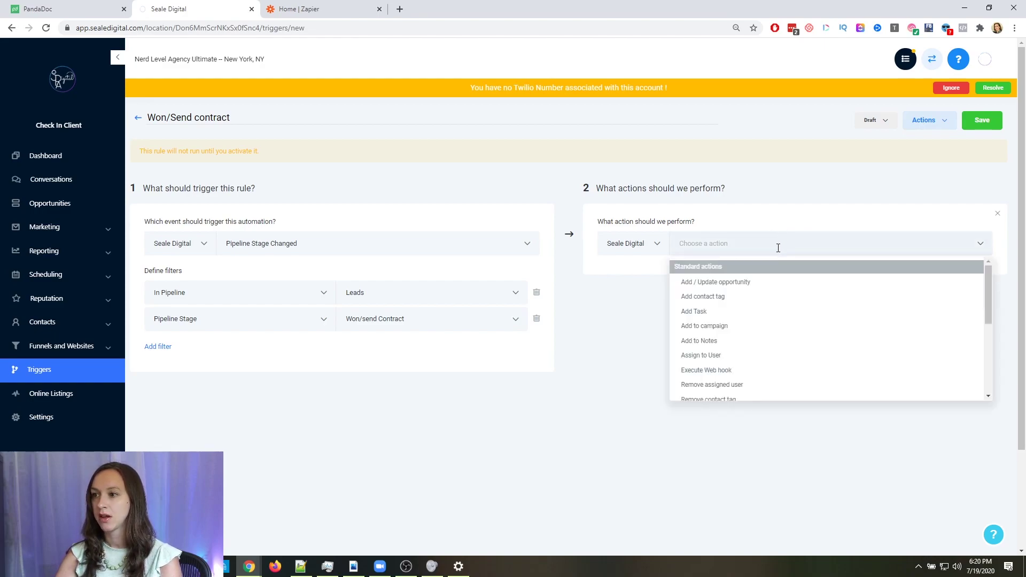
left_click(729, 279)
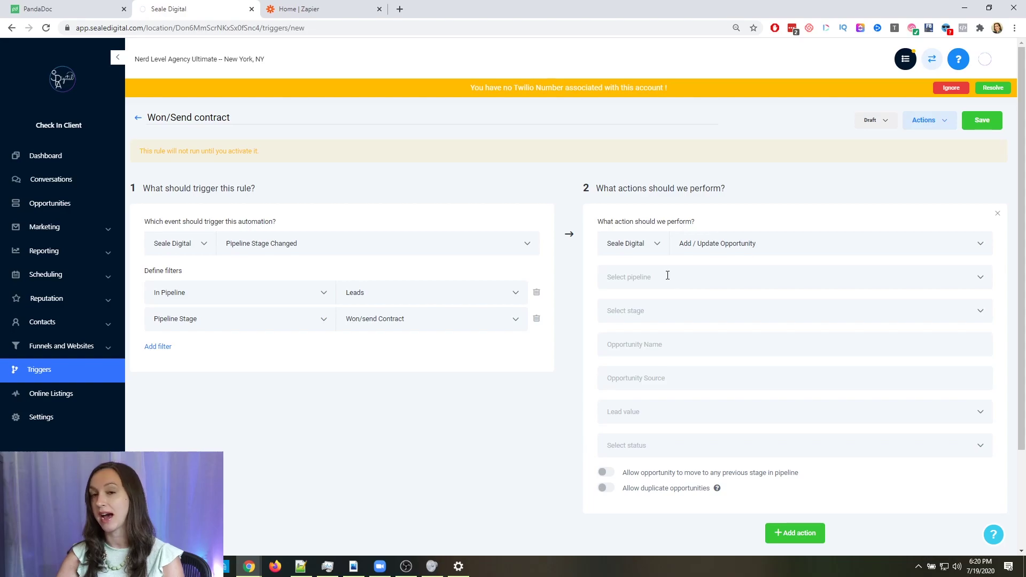
left_click(667, 271)
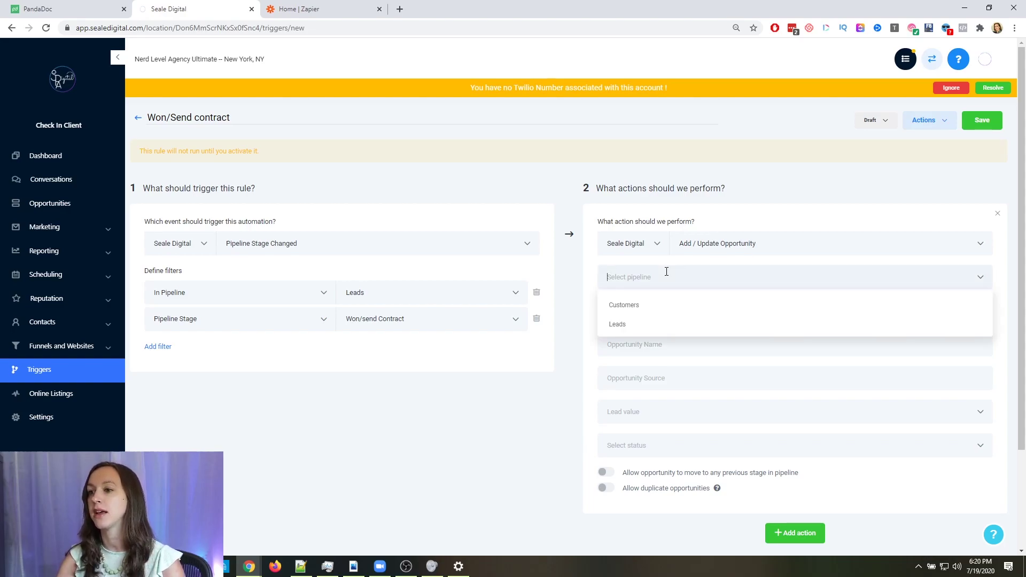
left_click(660, 304)
left_click(660, 309)
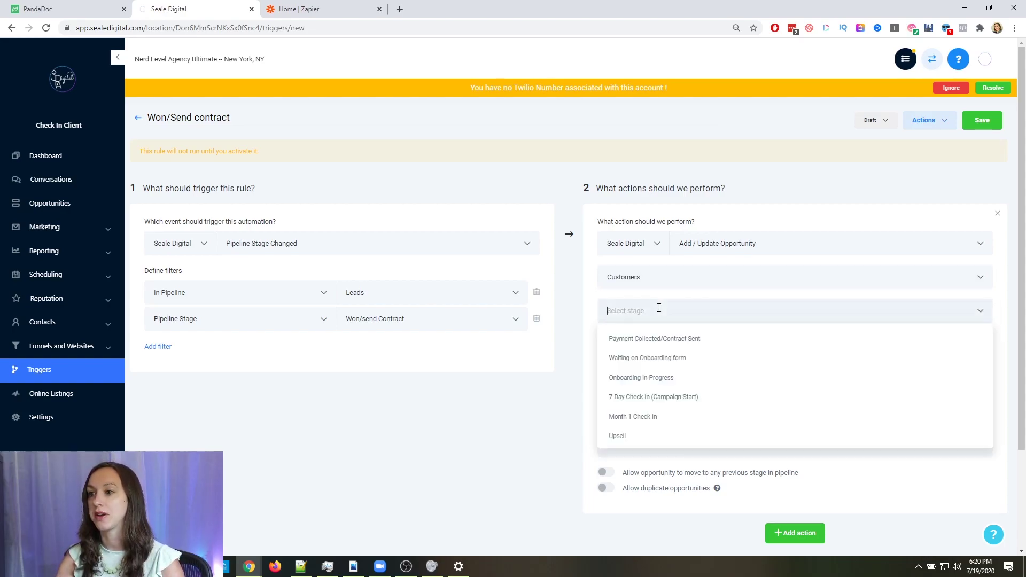
left_click(659, 342)
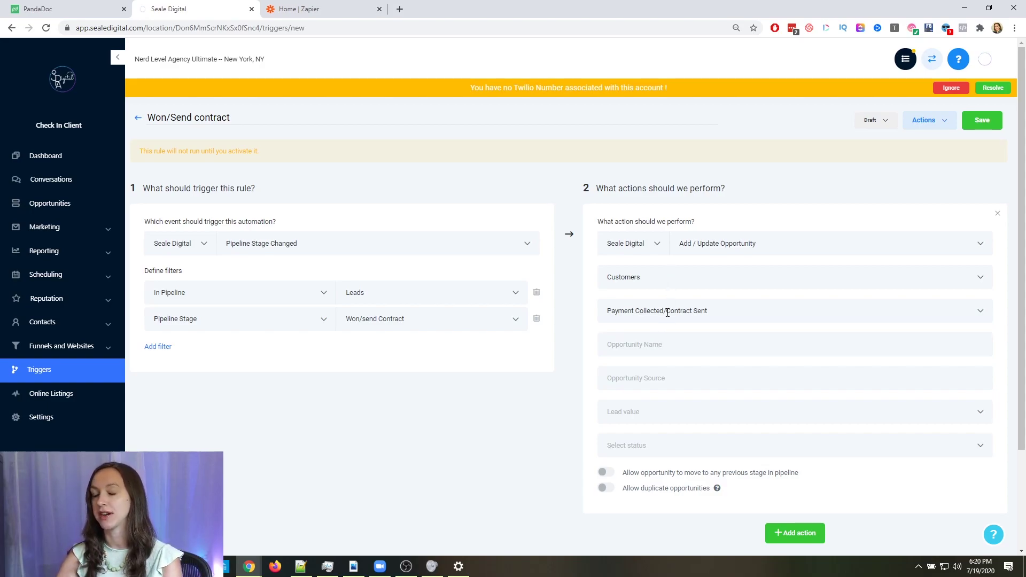
scroll(668, 313, "down", 3)
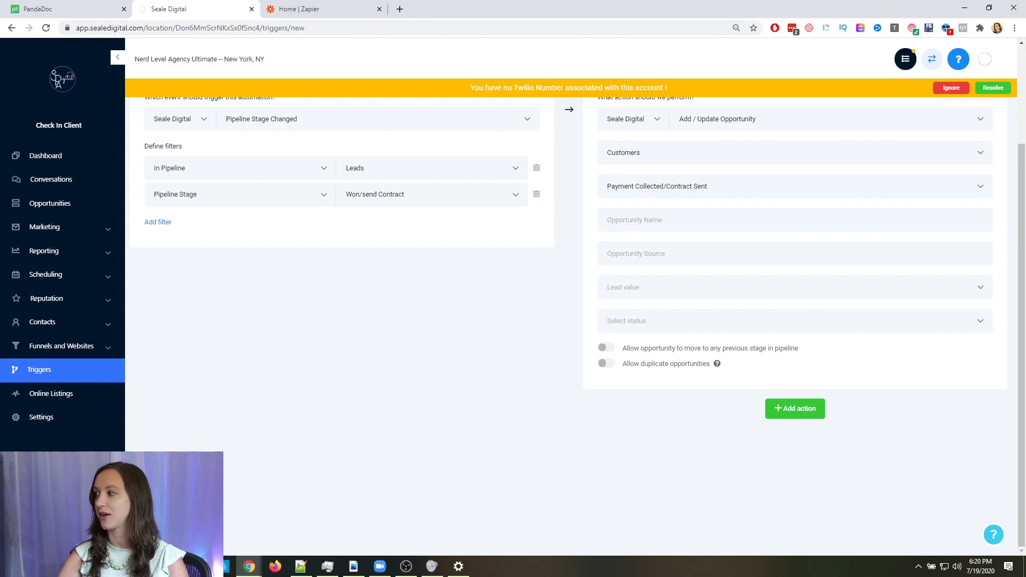
left_click(806, 414)
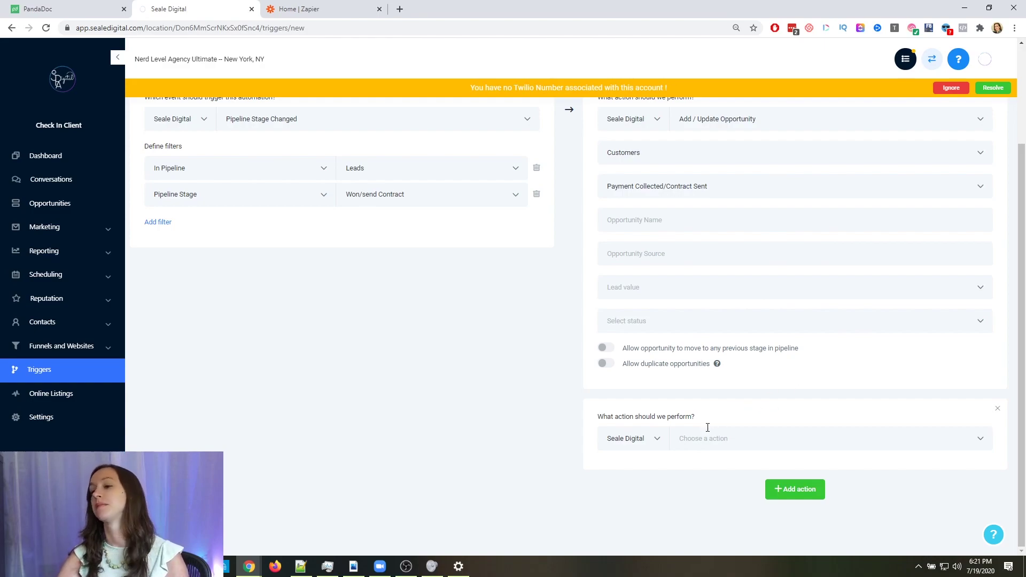
Set the second action to Execute Web Hook, then switch to the Zapier dashboard
left_click(713, 444)
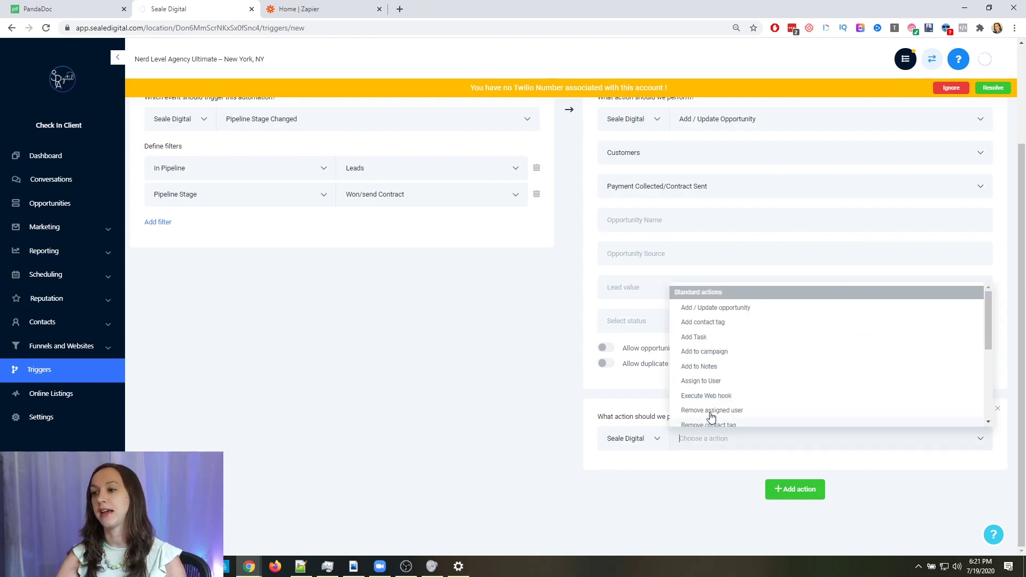
left_click(713, 396)
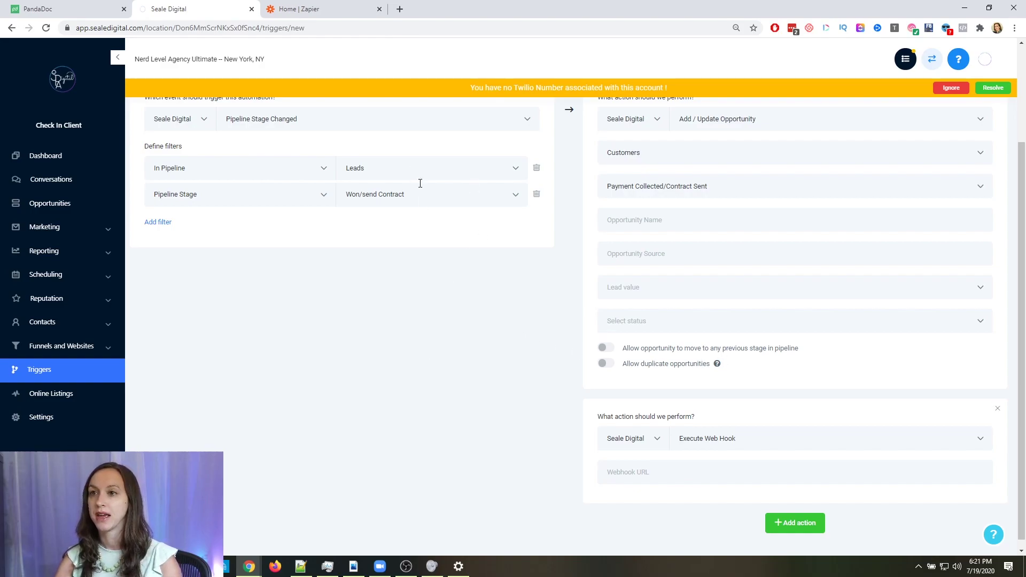
left_click(327, 9)
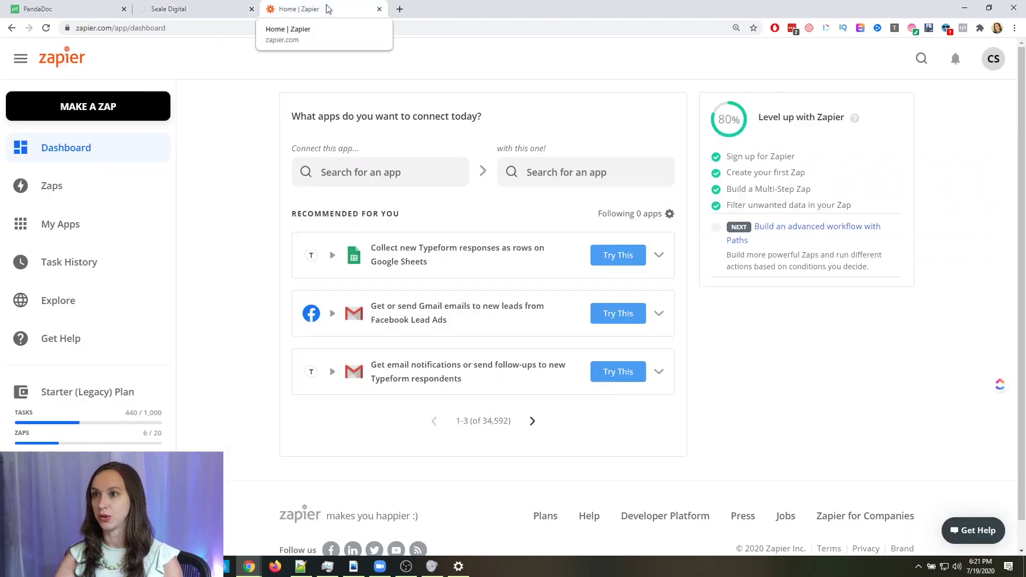
Create a new Zap triggered by Webhooks by Zapier Catch Hook and copy its webhook URL
left_click(147, 105)
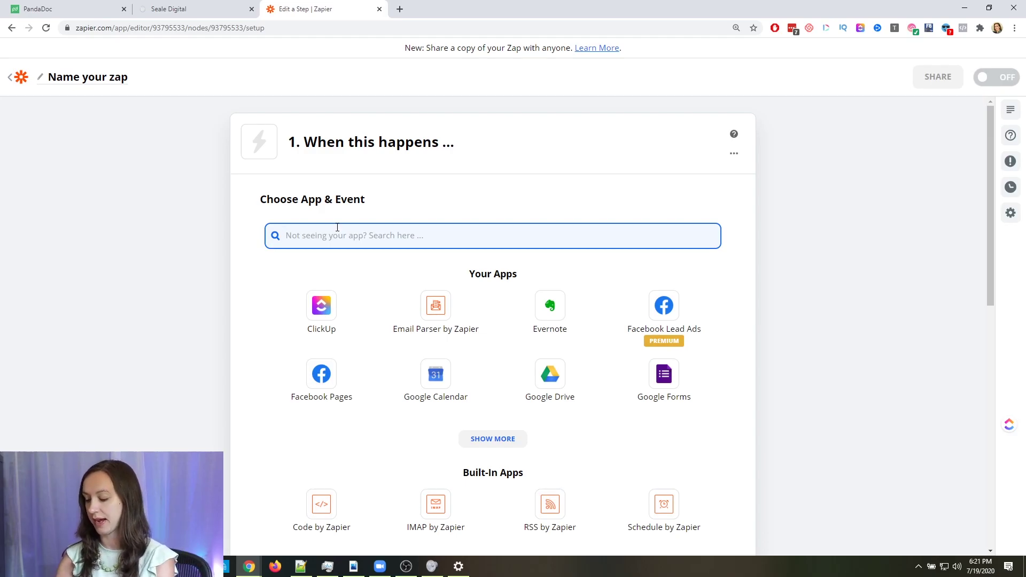
type("webh")
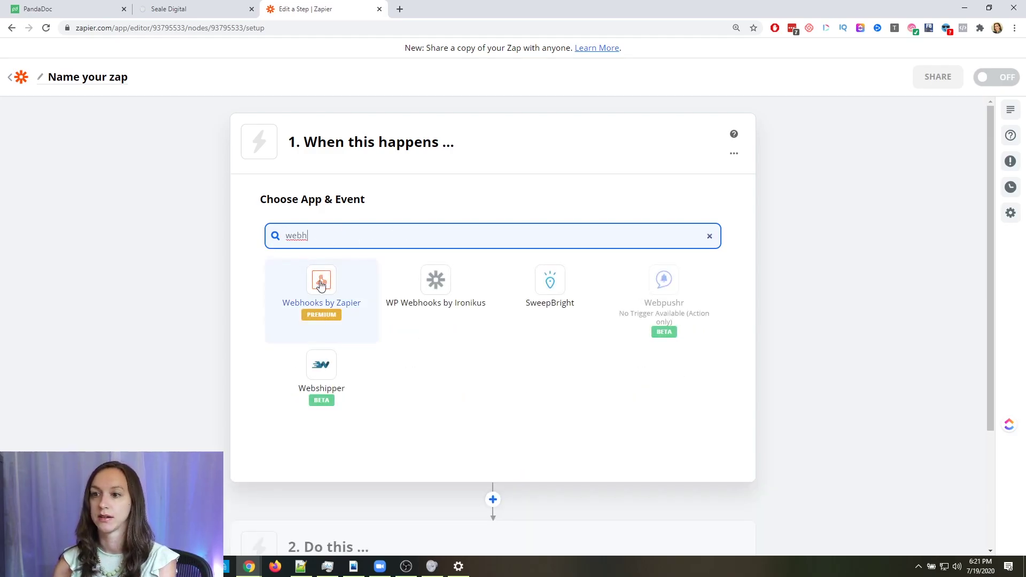
left_click(320, 285)
left_click(332, 300)
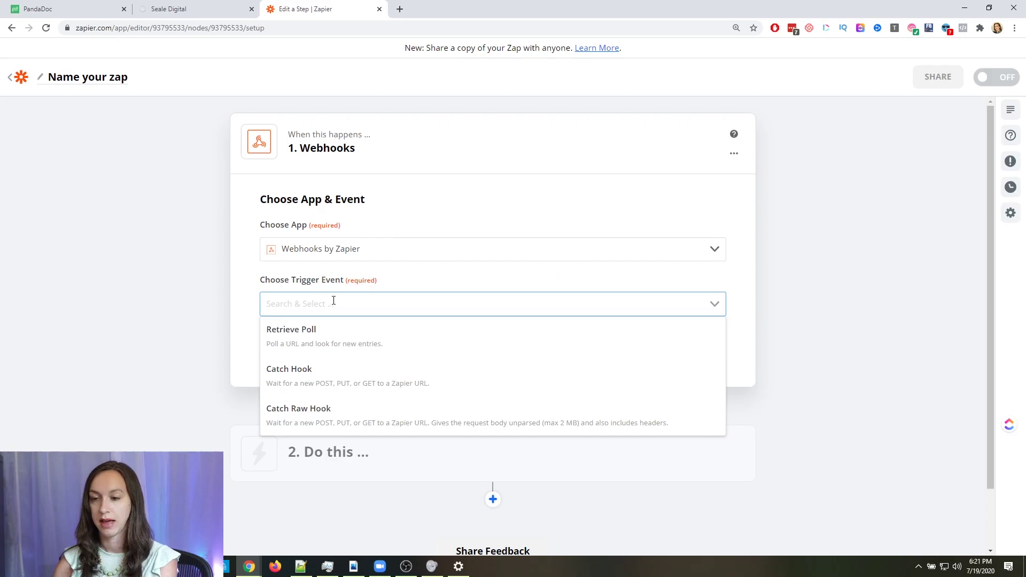
left_click(339, 381)
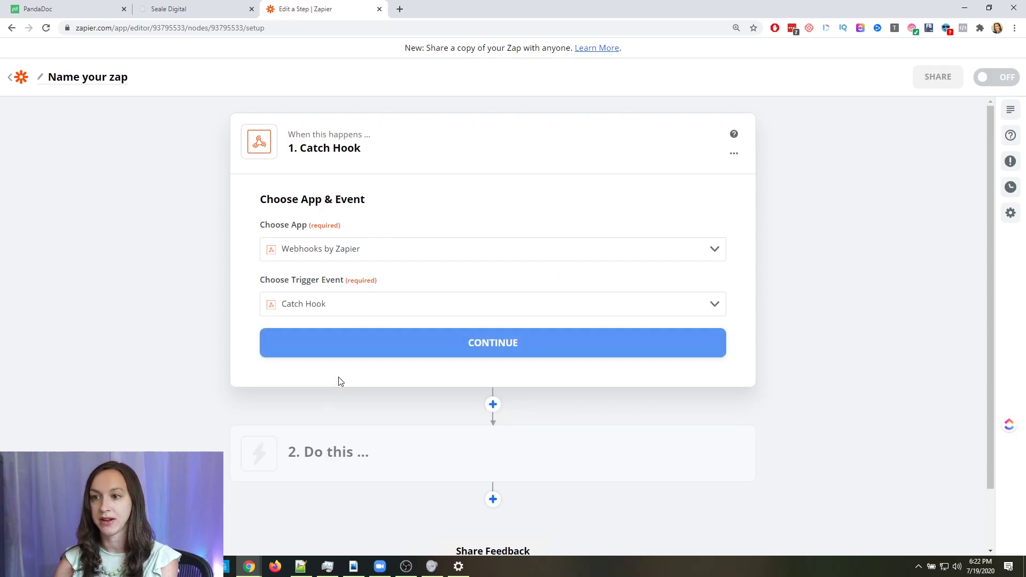
left_click(355, 355)
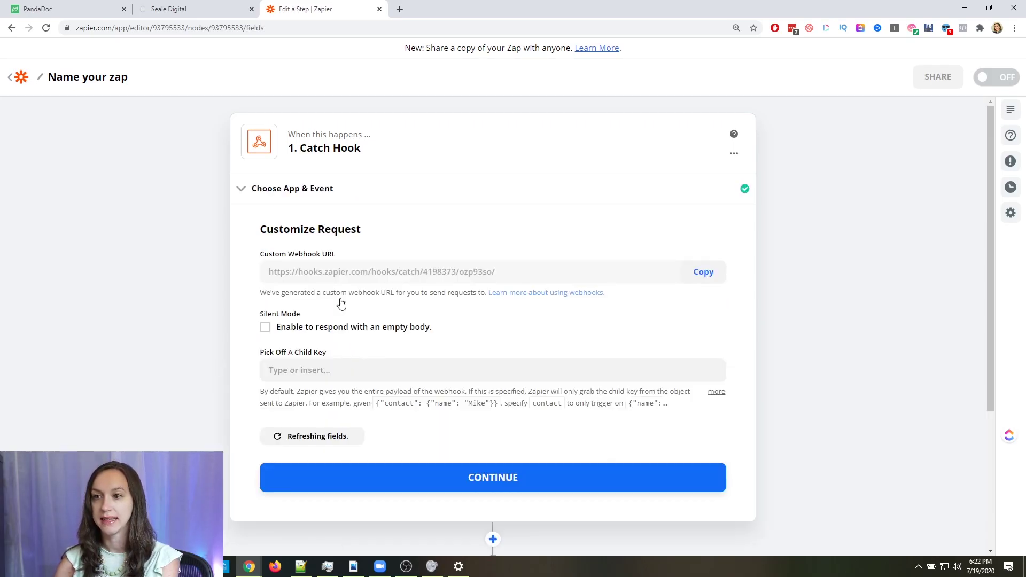
left_click(702, 277)
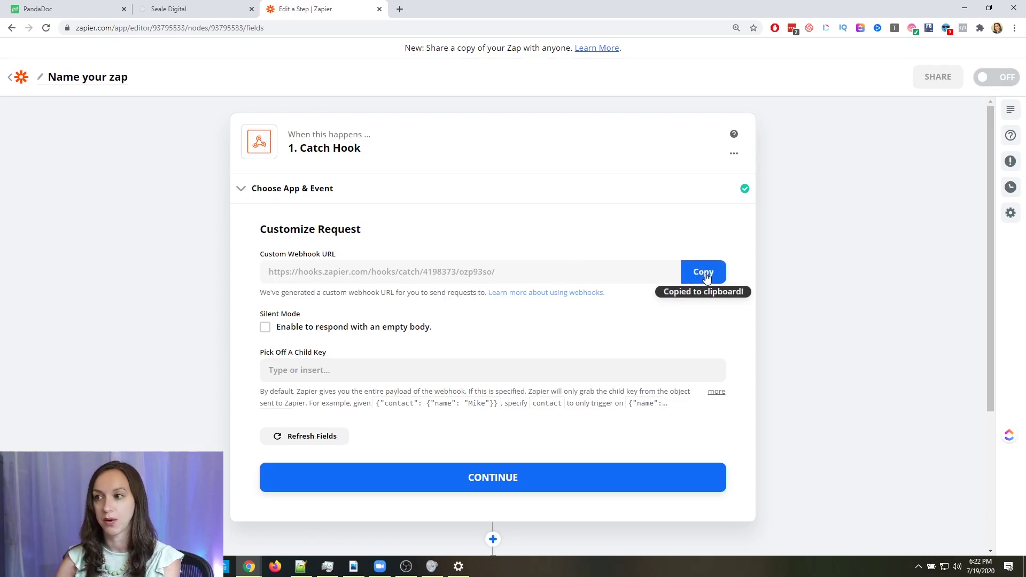
left_click(201, 7)
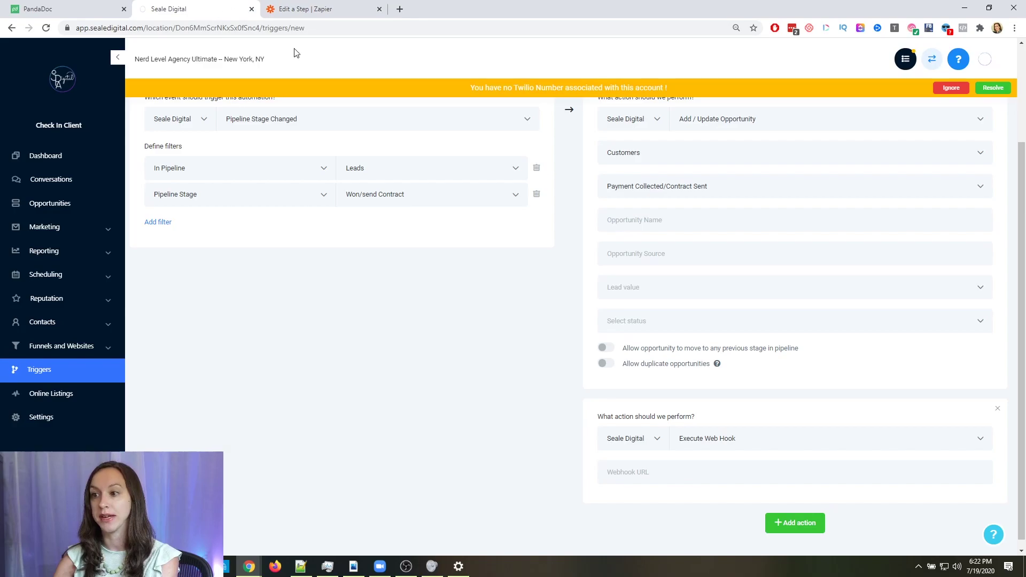
Paste the Zapier webhook URL into the Execute Web Hook action's URL field
left_click(704, 474)
right_click(703, 475)
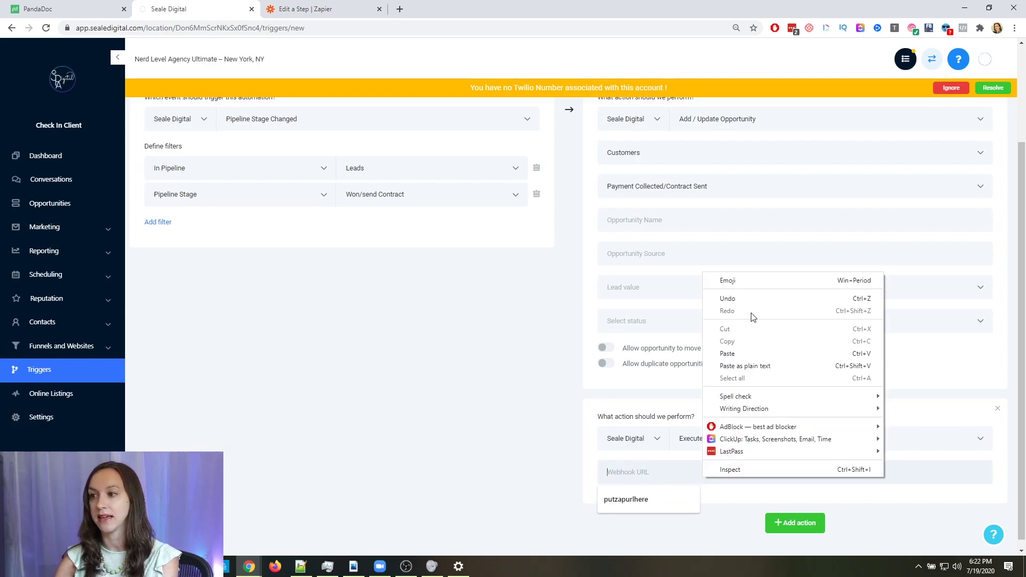
left_click(746, 354)
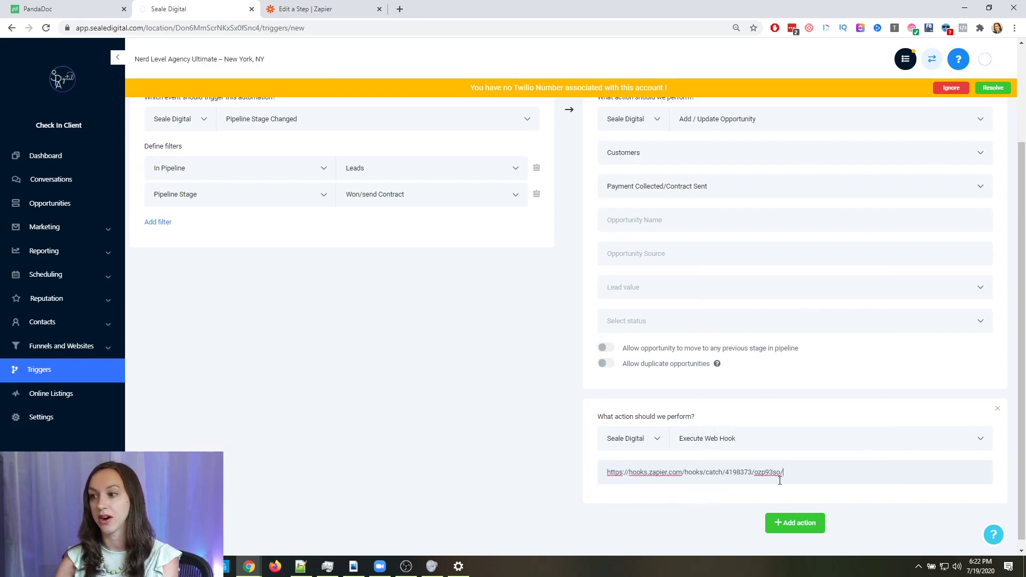
scroll(780, 480, "up", 3)
Save the Won/Send contract rule and change its status from Draft to Active
left_click(982, 126)
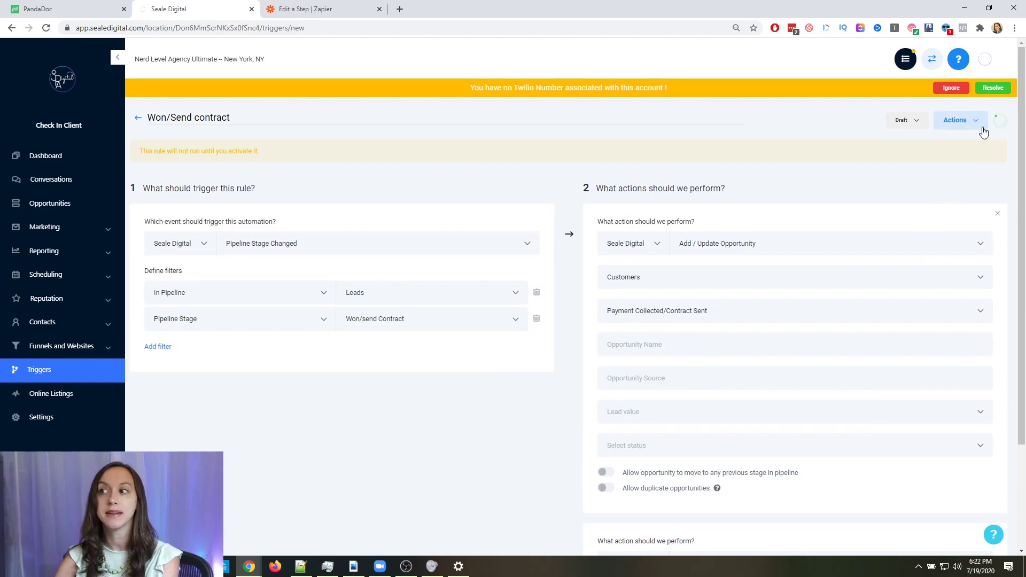
left_click(879, 122)
left_click(876, 140)
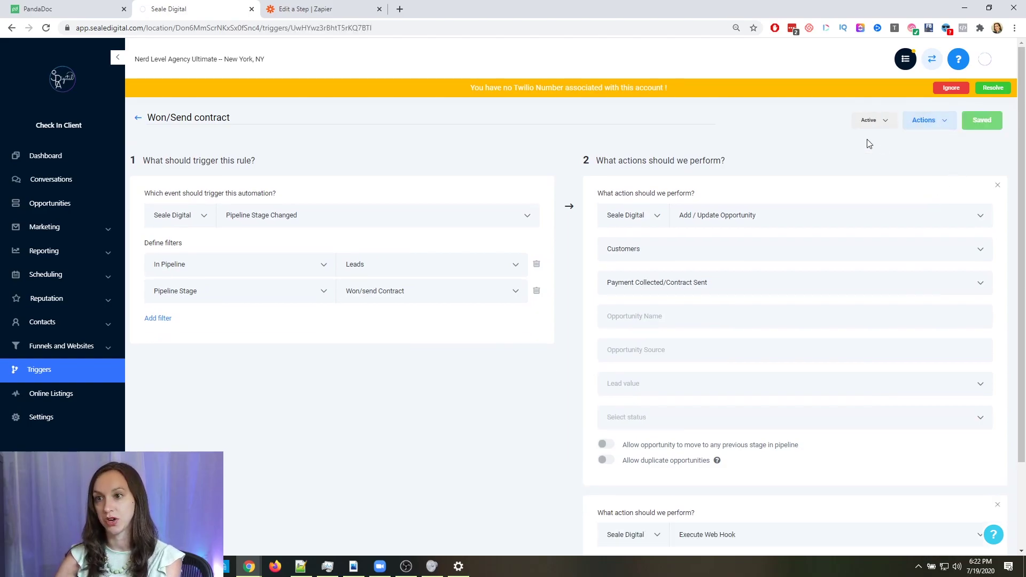
scroll(579, 266, "down", 2)
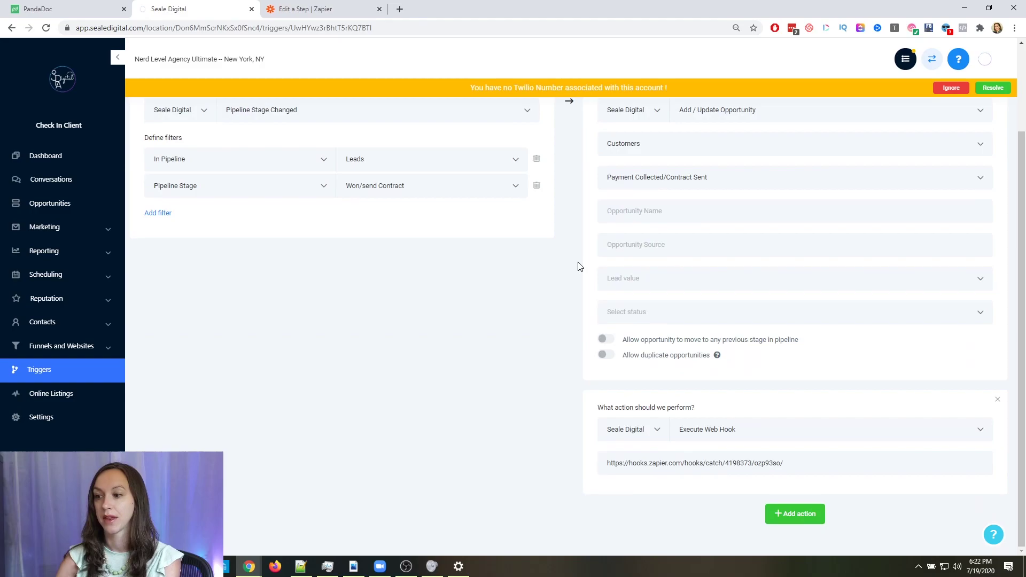
left_click(310, 8)
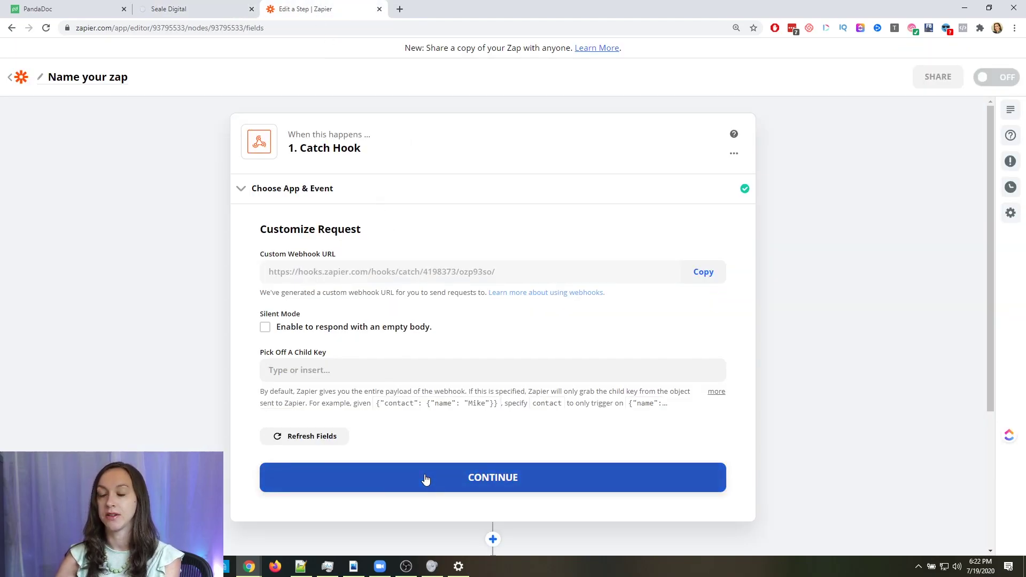
Complete the Catch Hook's Customize Request step and return to Seale Digital
left_click(426, 479)
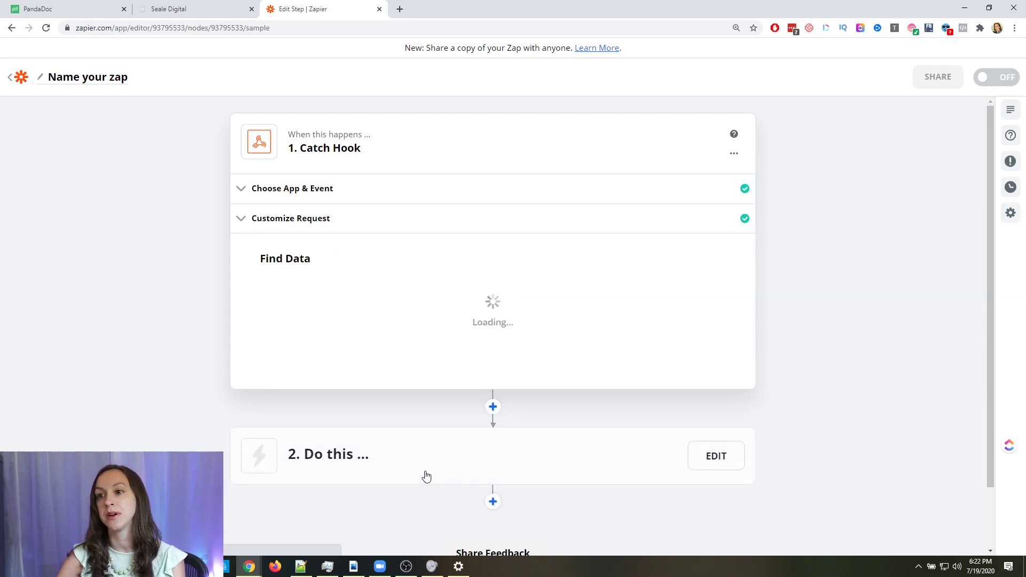
left_click(195, 8)
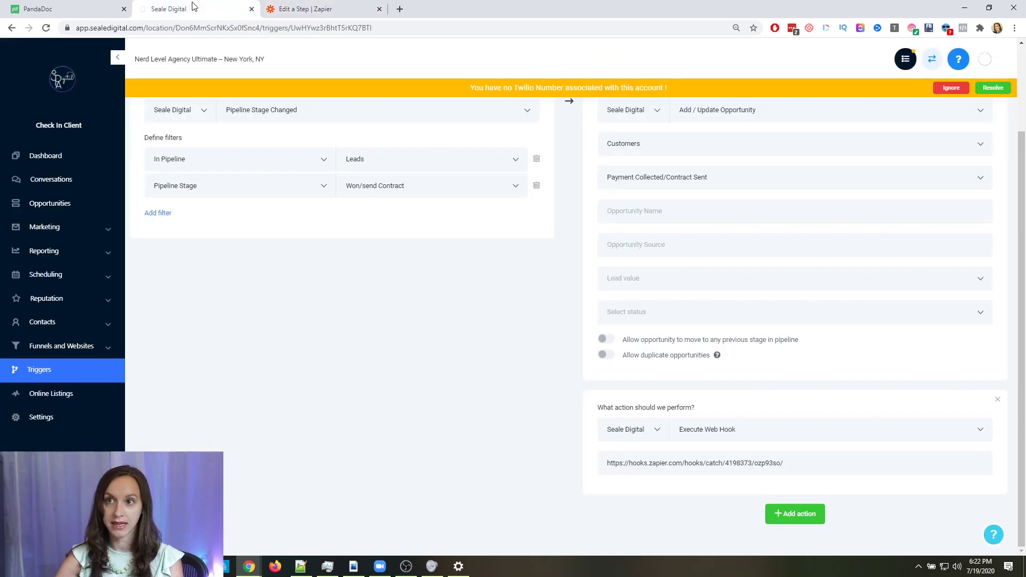
Start a new opportunity on the Opportunities board and enter the test contact's name
left_click(85, 210)
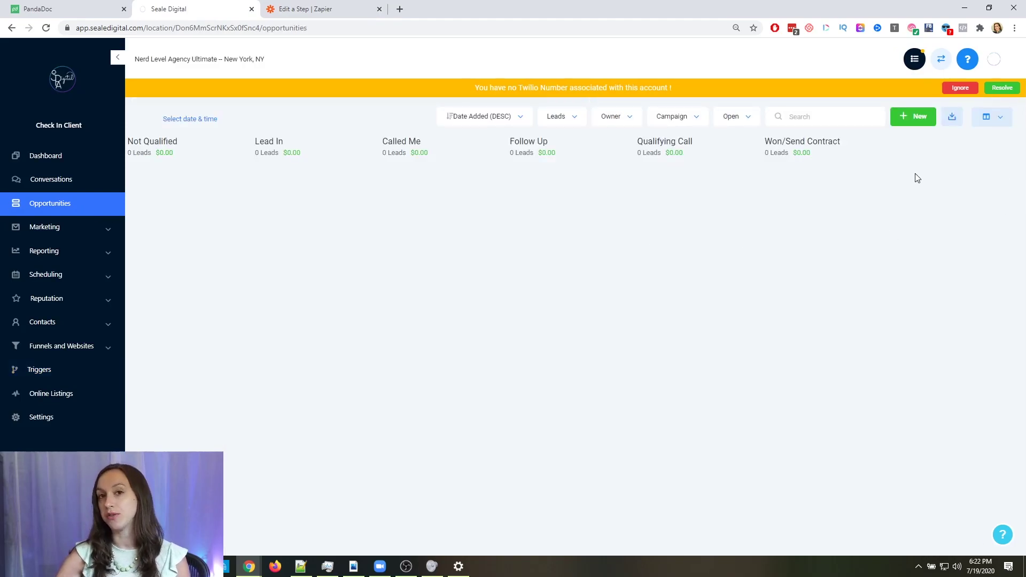
left_click(915, 125)
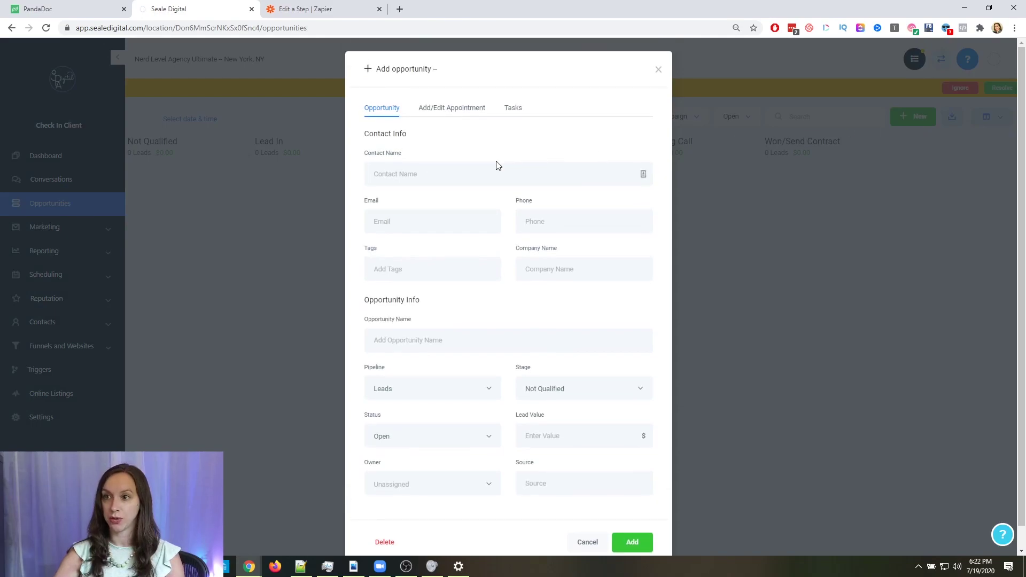
left_click(494, 169)
type("Testy McTesterton")
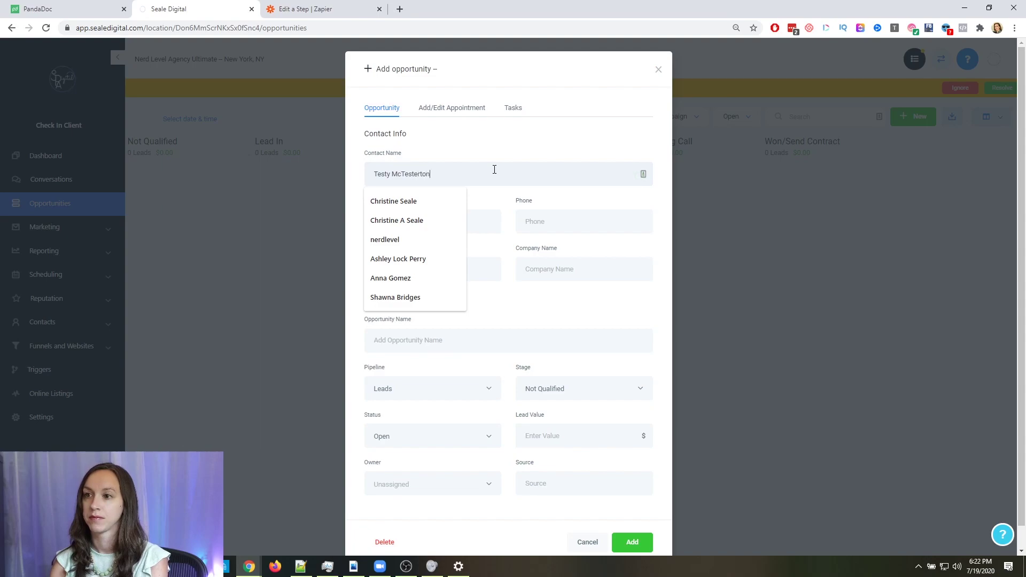
key("Tab")
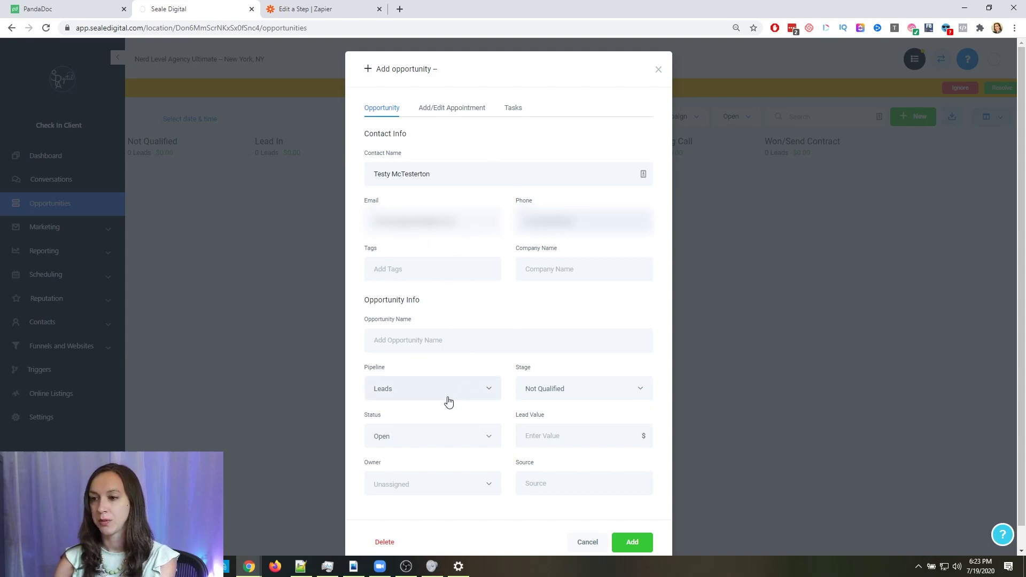
Set the stage to Qualifying Call, reuse the contact's name as opportunity name, and add it
left_click(551, 388)
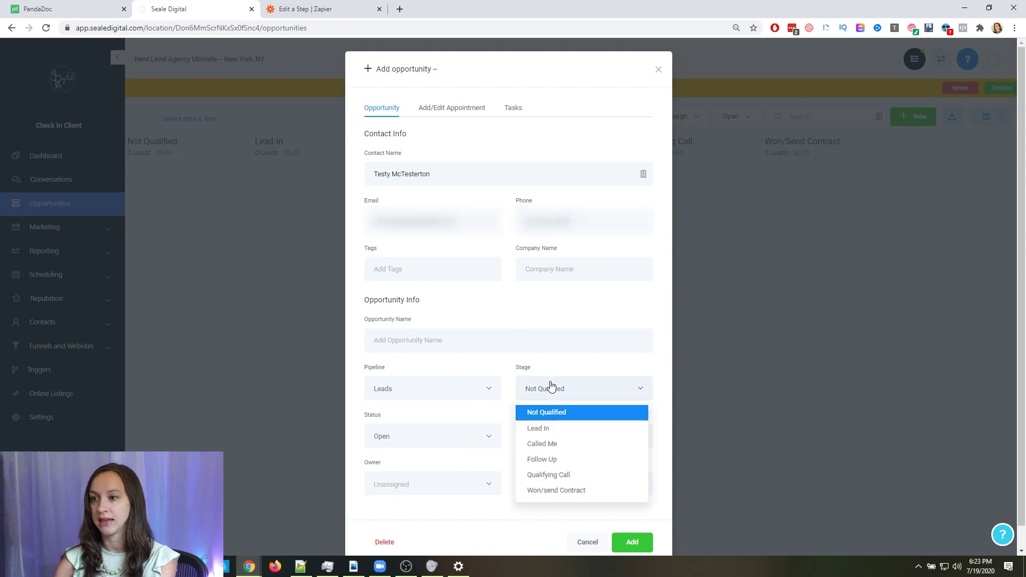
left_click(557, 491)
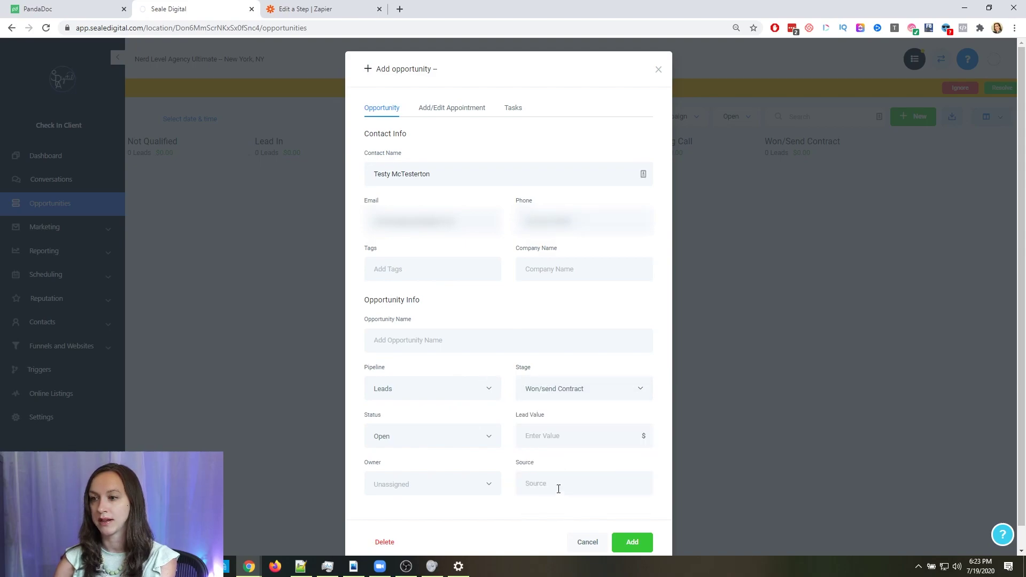
left_click(583, 398)
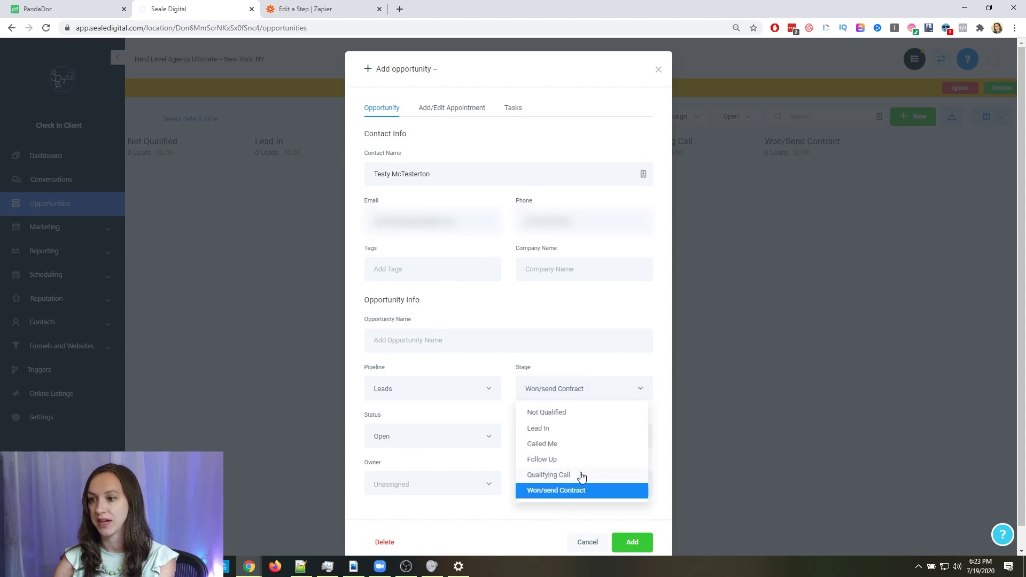
left_click(580, 474)
left_click_drag(455, 172, 376, 179)
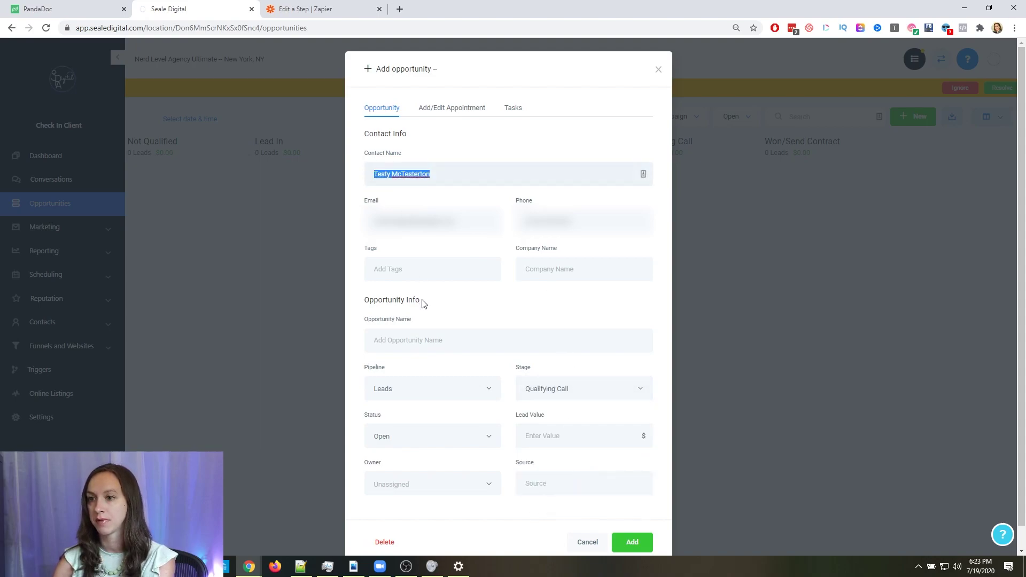
left_click(427, 340)
key("ctrl+v")
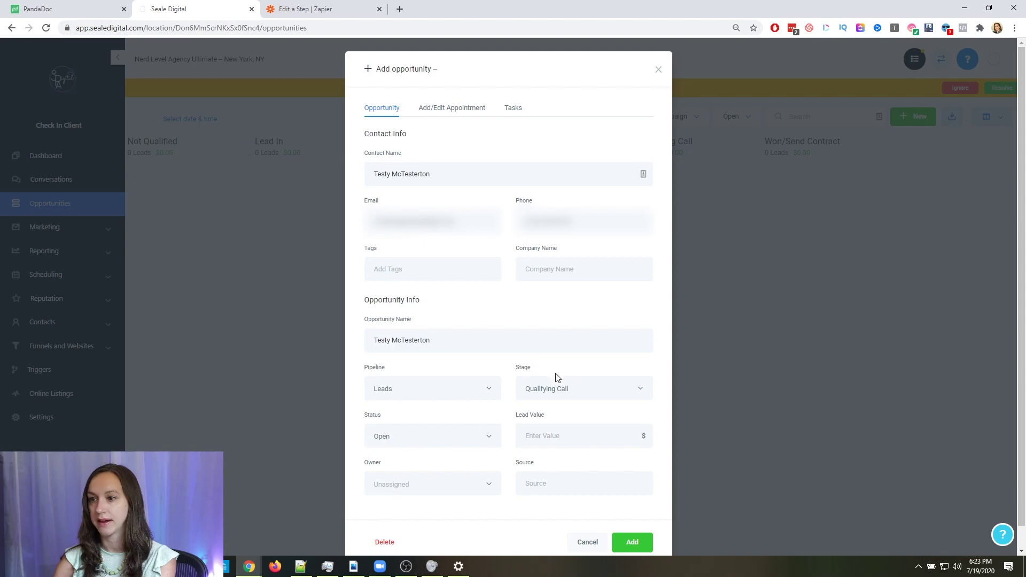
scroll(557, 377, "down", 1)
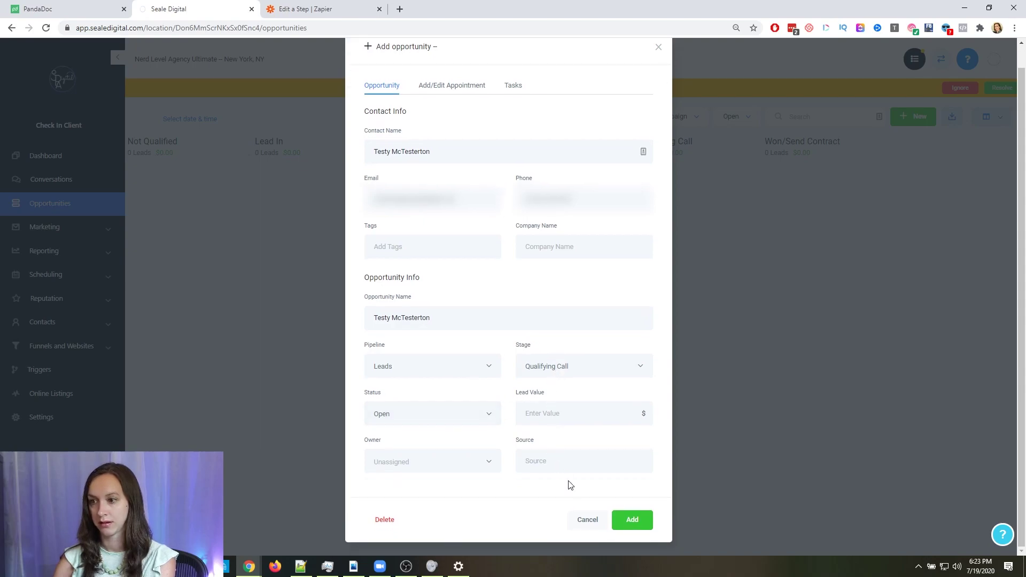
left_click(631, 521)
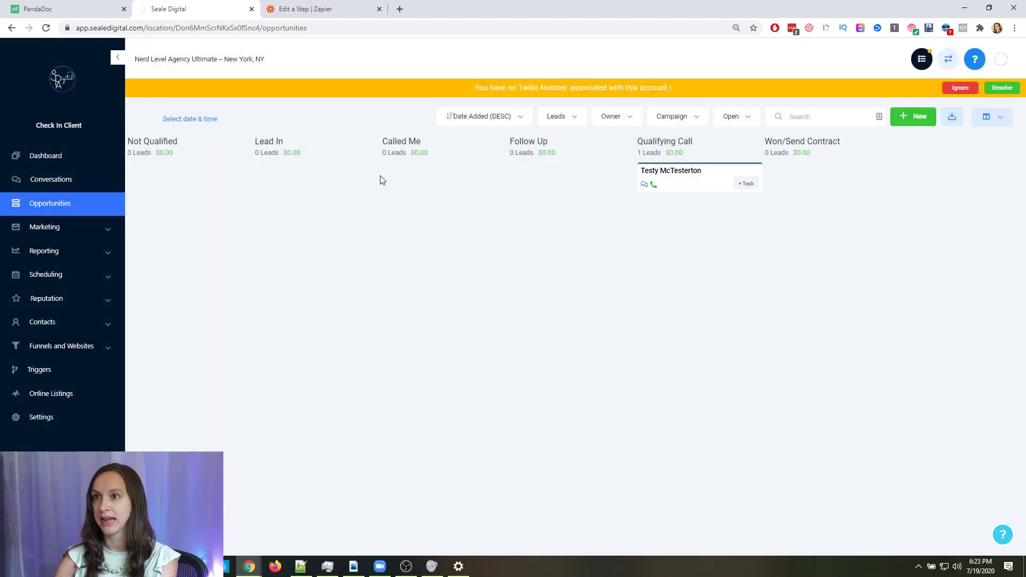
Check the test contact's opportunity details and the pipeline's trigger rules in Seale Digital
left_click(688, 185)
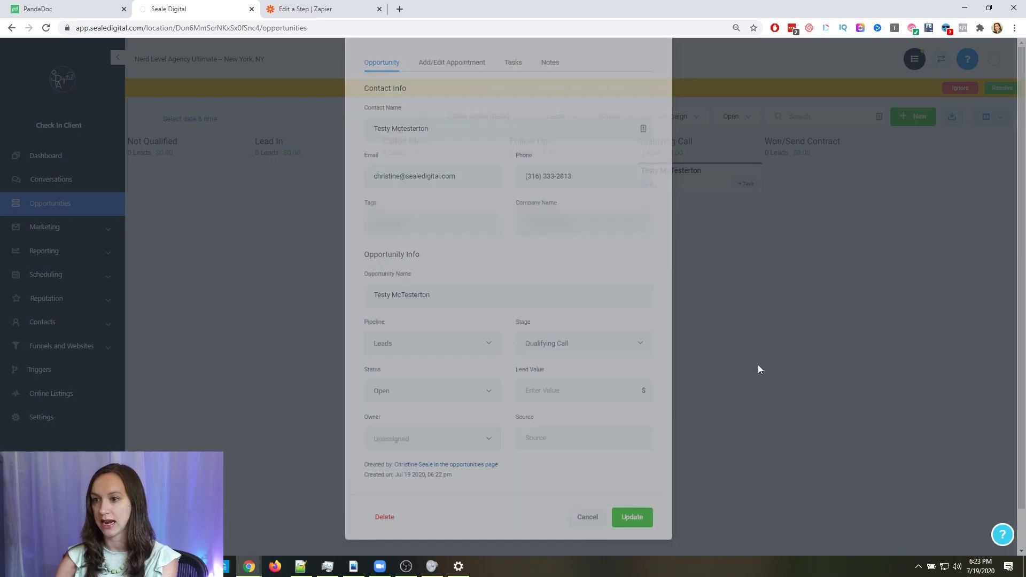
left_click(758, 367)
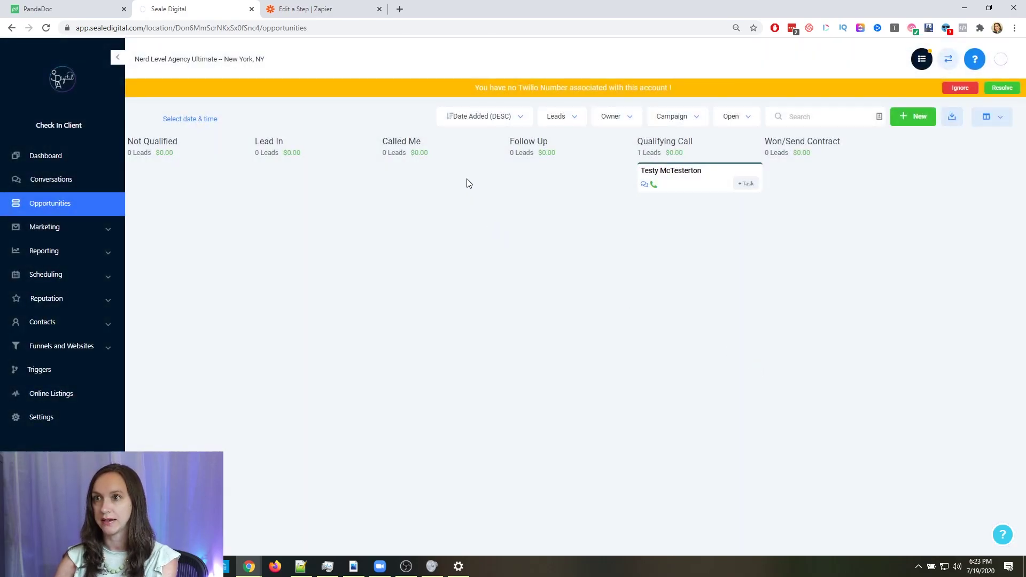
left_click(323, 6)
left_click(174, 8)
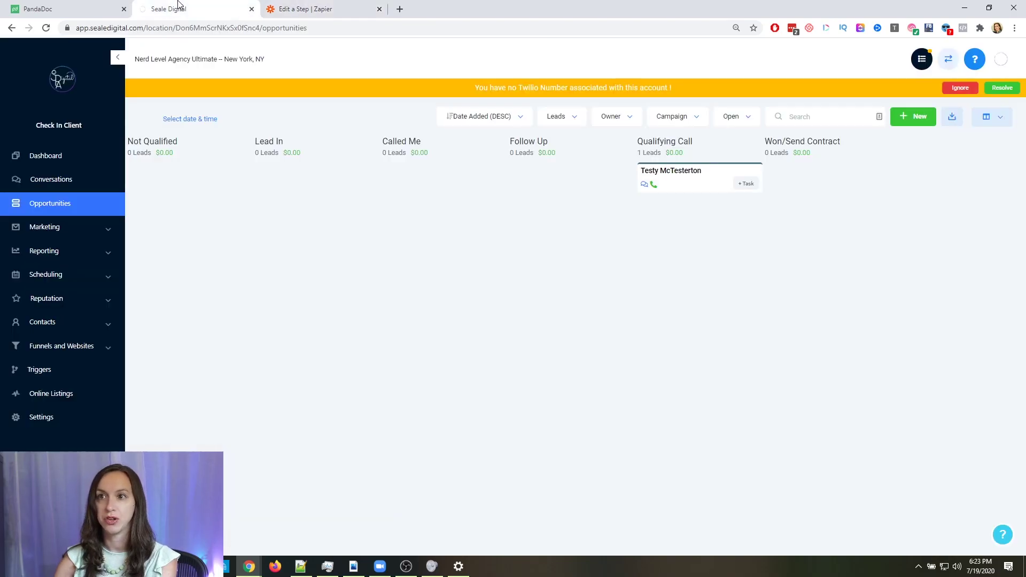
left_click(91, 370)
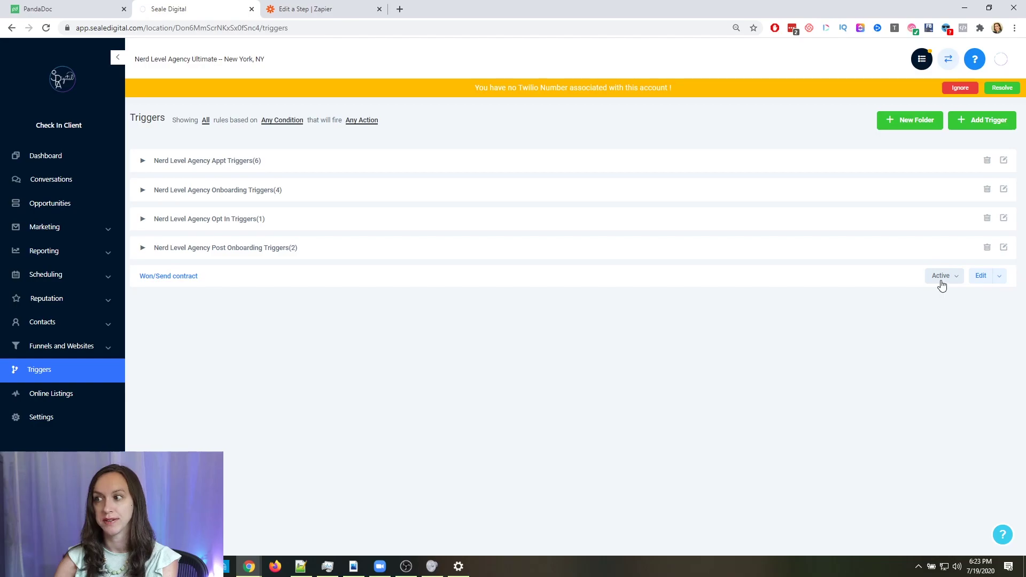
Move the test opportunity from Qualifying Call into Won/Send Contract, then return to Zapier
left_click(63, 208)
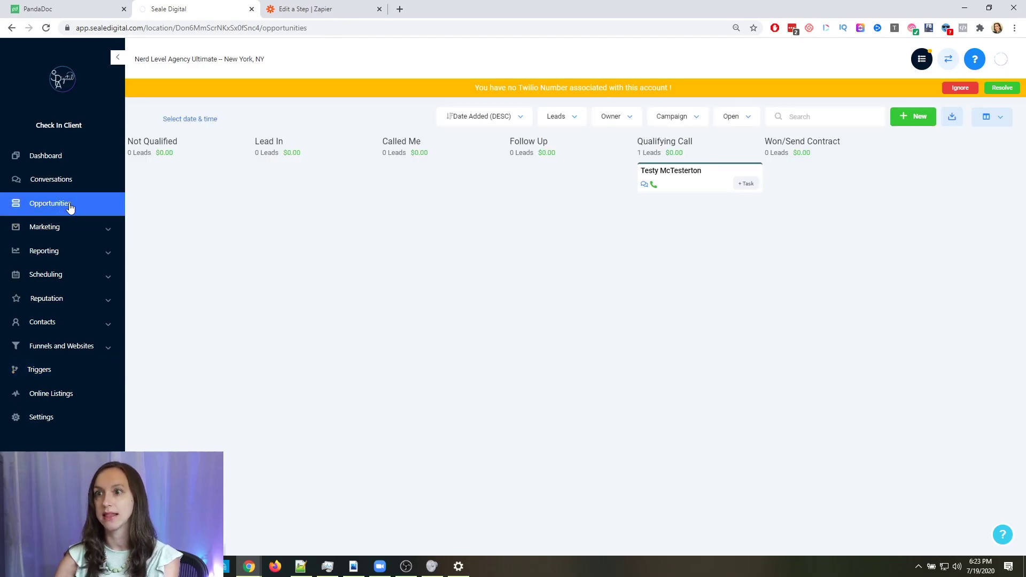
left_click_drag(688, 188, 796, 182)
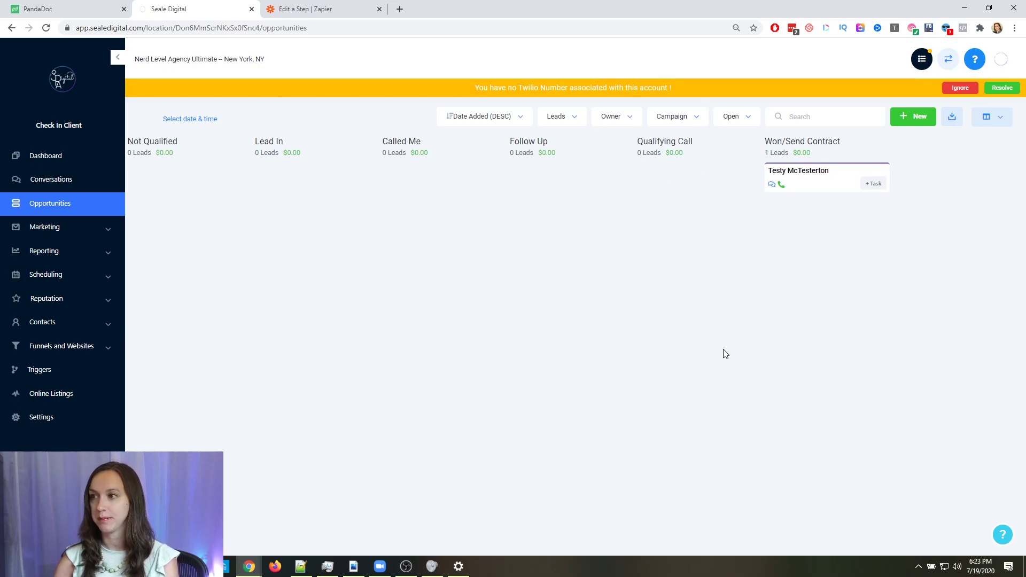
left_click(303, 7)
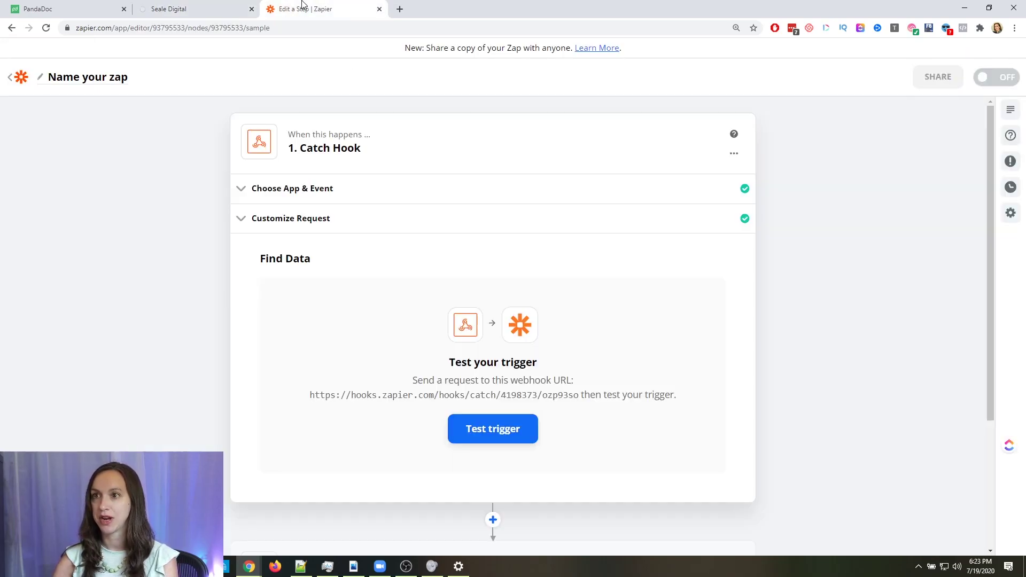
Test the Catch Hook trigger, confirm Request A arrived, and continue to the action step
left_click(488, 429)
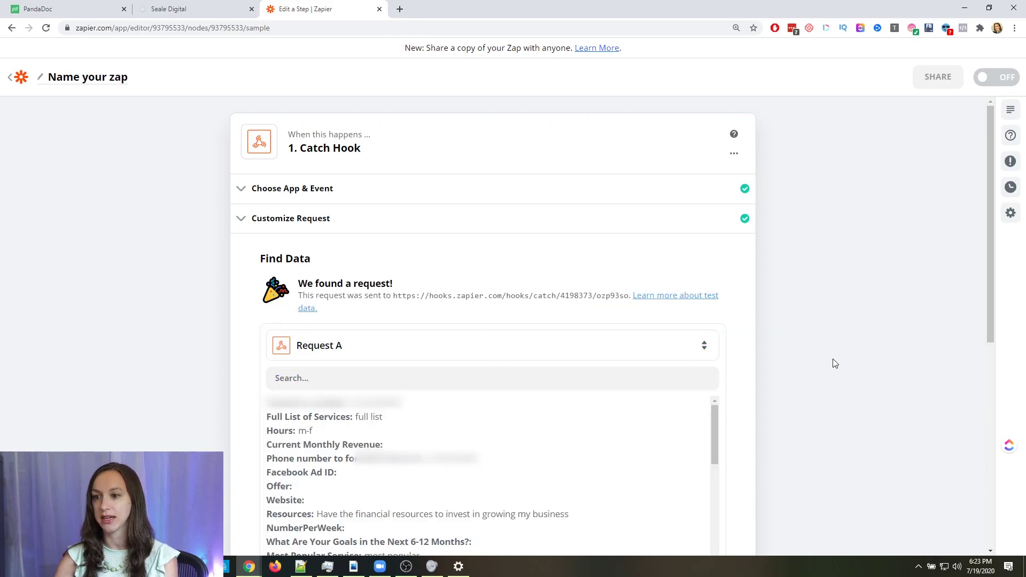
scroll(835, 363, "down", 3)
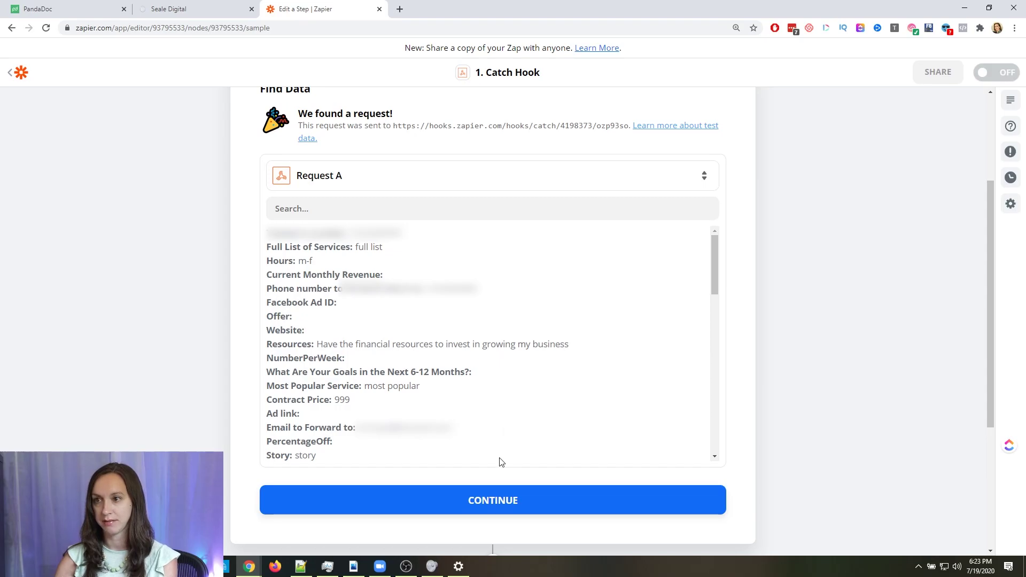
left_click(488, 506)
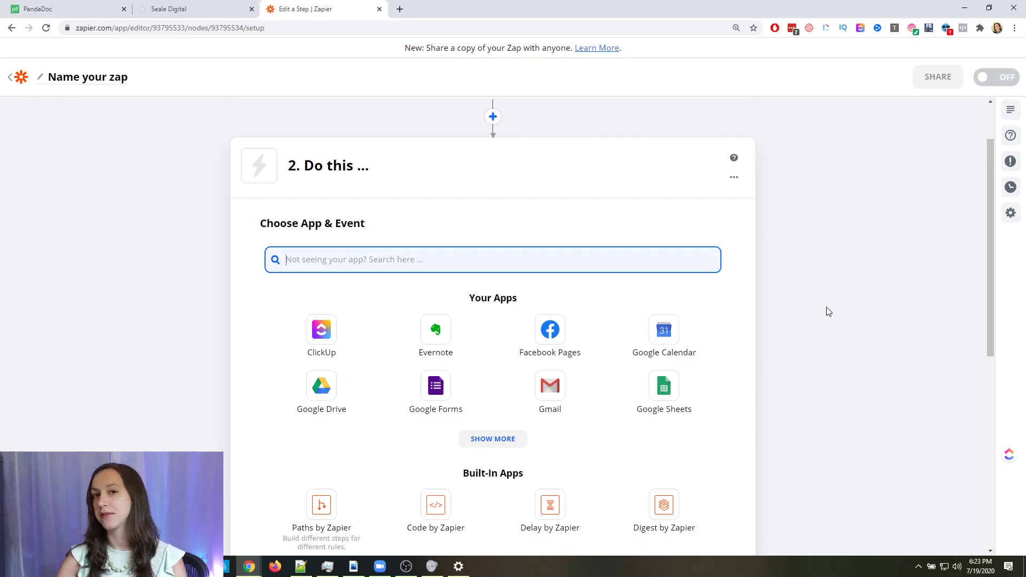
left_click(82, 12)
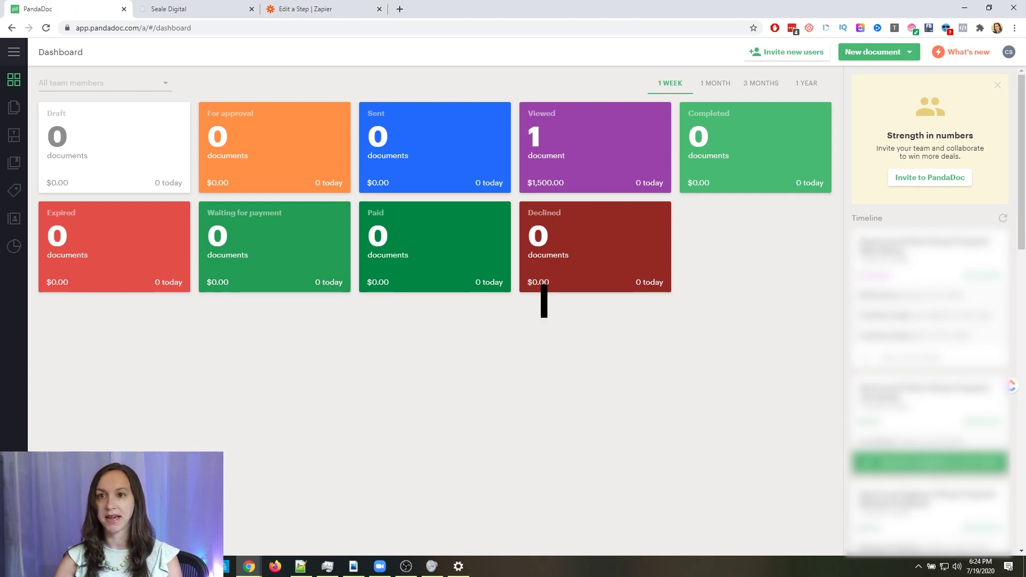
Open the PandaDoc templates list and its Template gallery
left_click(20, 138)
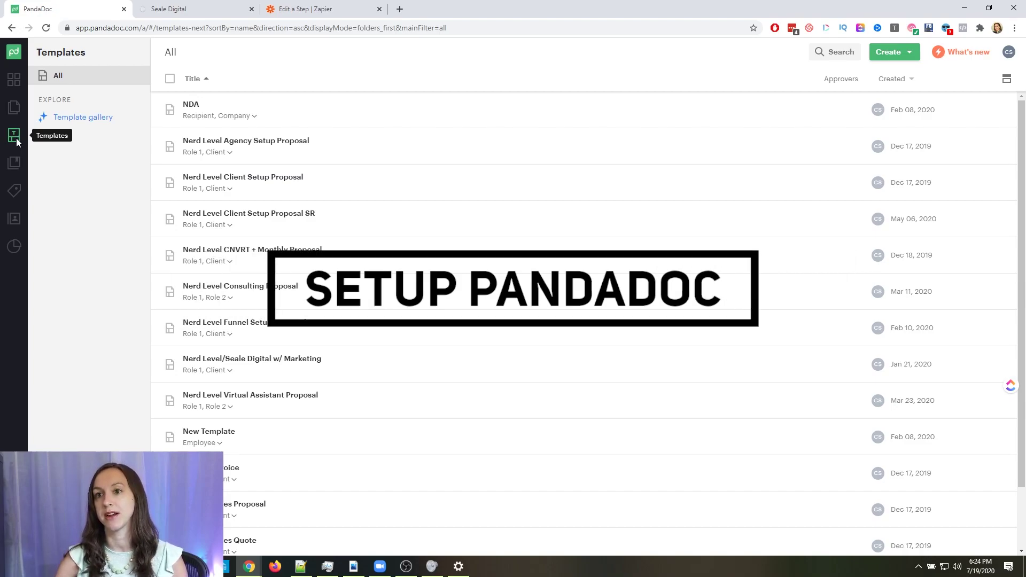
left_click(66, 121)
right_click(65, 118)
left_click(393, 141)
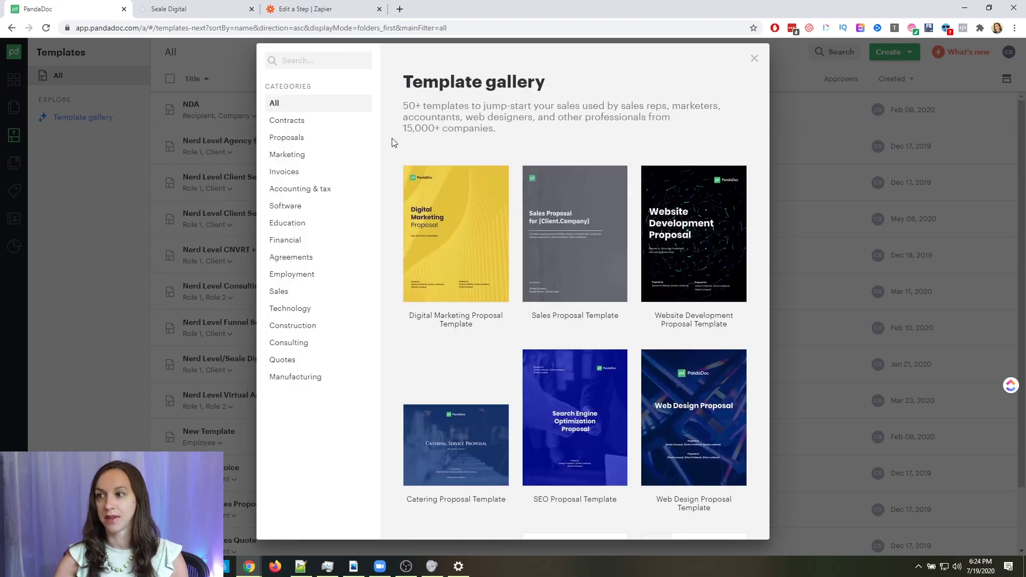
mouse_move(602, 255)
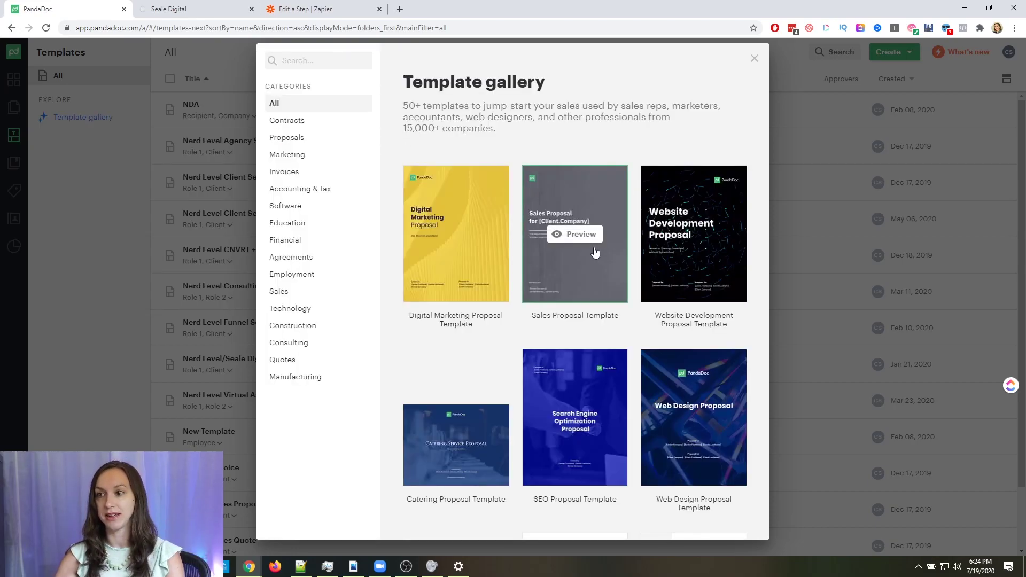
scroll(595, 251, "down", 15)
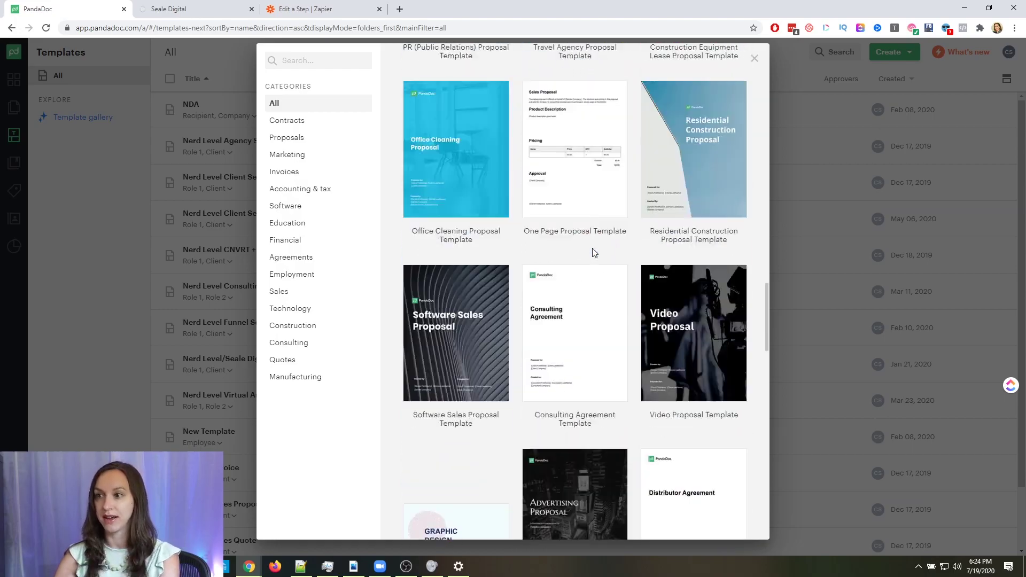
scroll(598, 265, "up", 15)
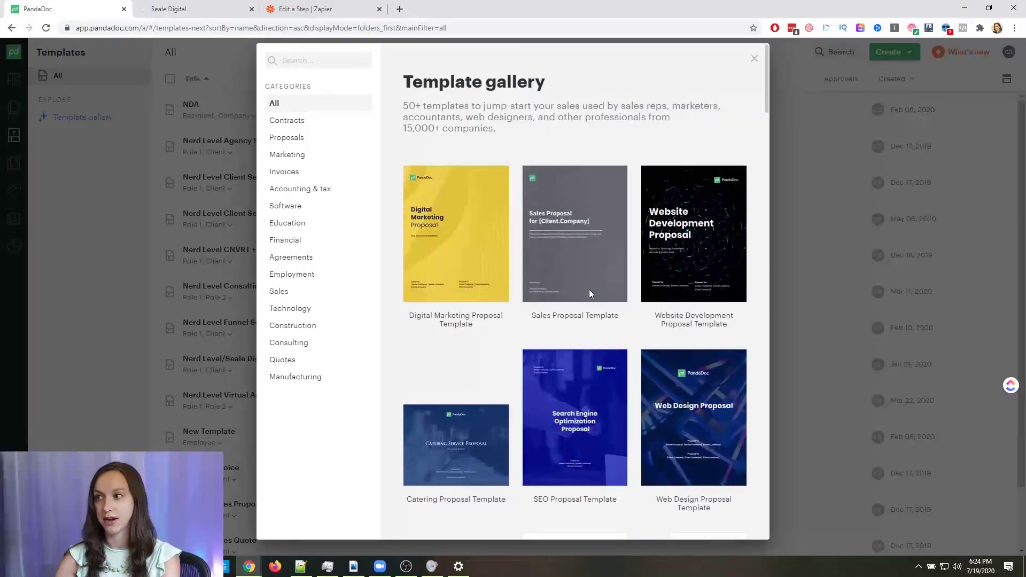
Preview the Digital Marketing Proposal Template and create a document from it
left_click(463, 236)
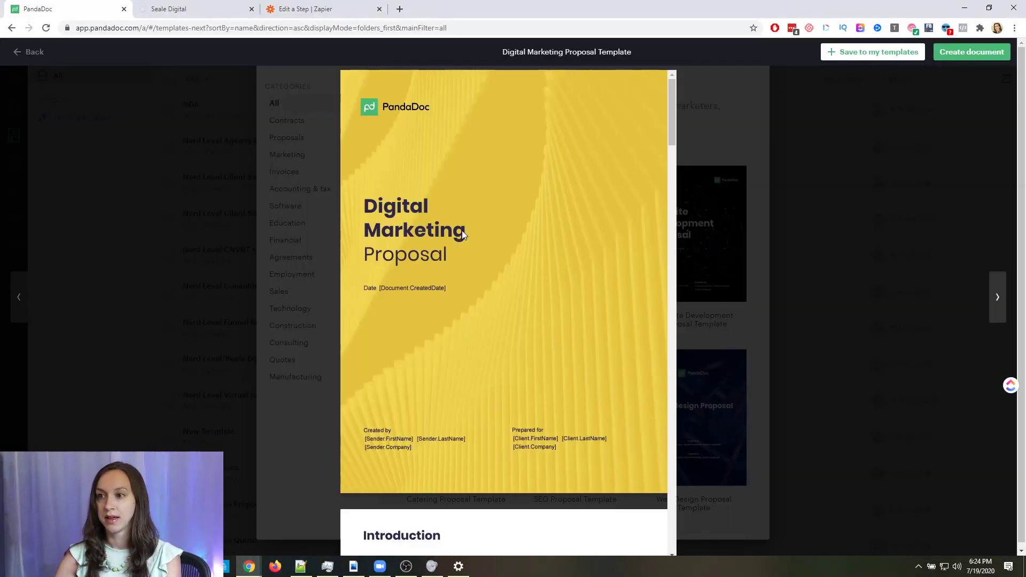
scroll(476, 243, "down", 5)
scroll(477, 243, "down", 12)
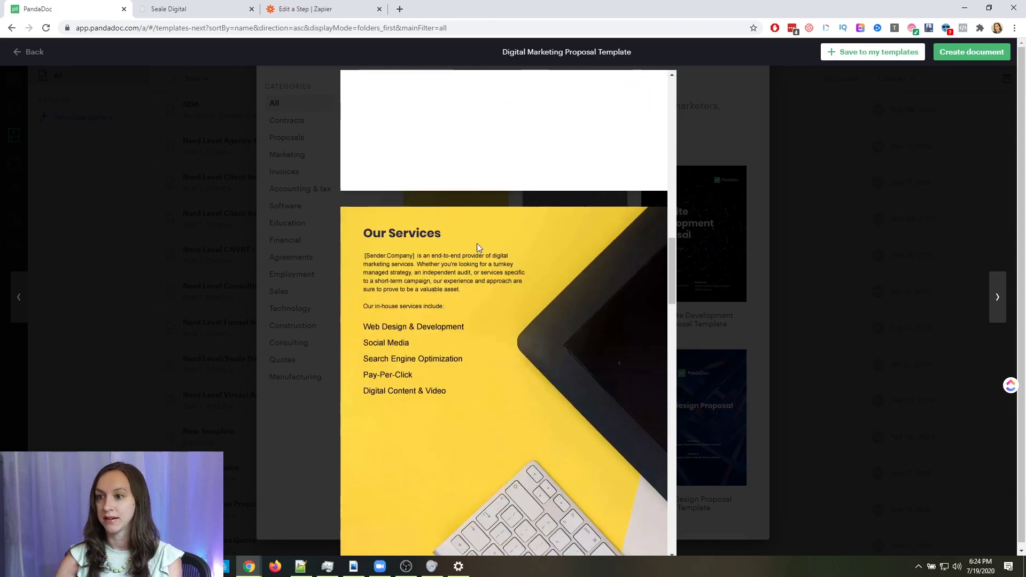
scroll(477, 243, "down", 12)
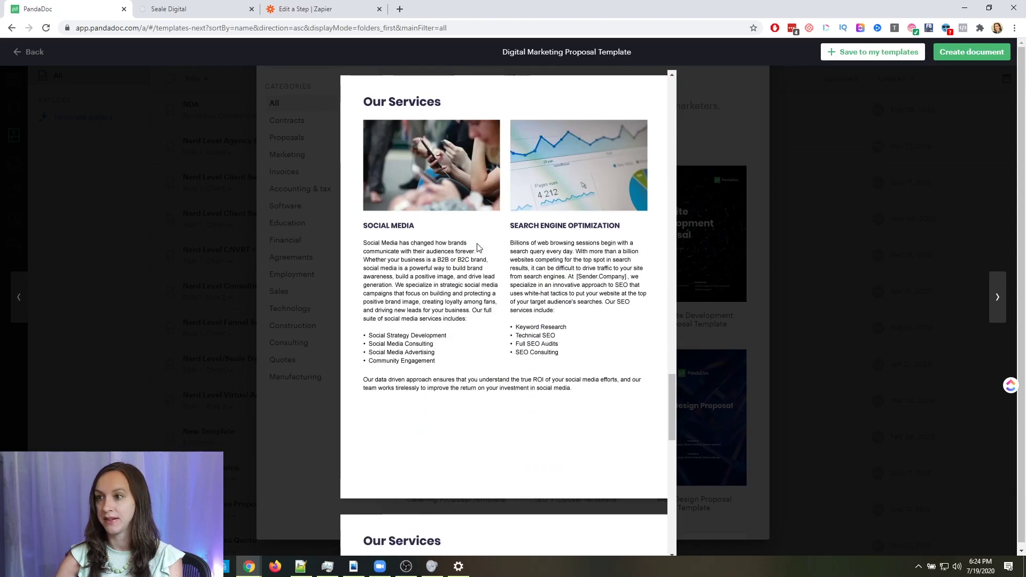
scroll(476, 242, "down", 5)
scroll(477, 247, "down", 3)
scroll(476, 249, "up", 20)
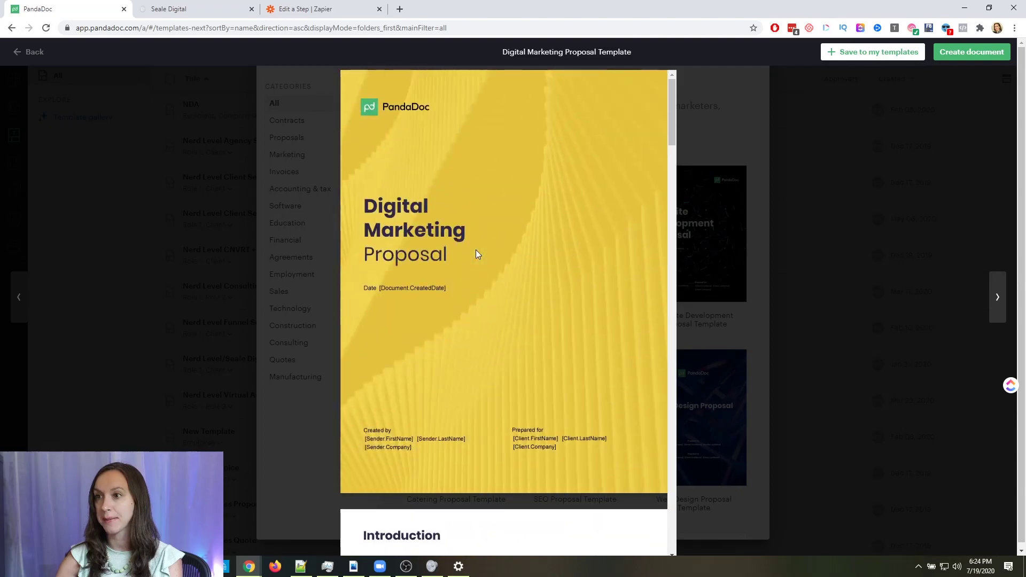
left_click(952, 56)
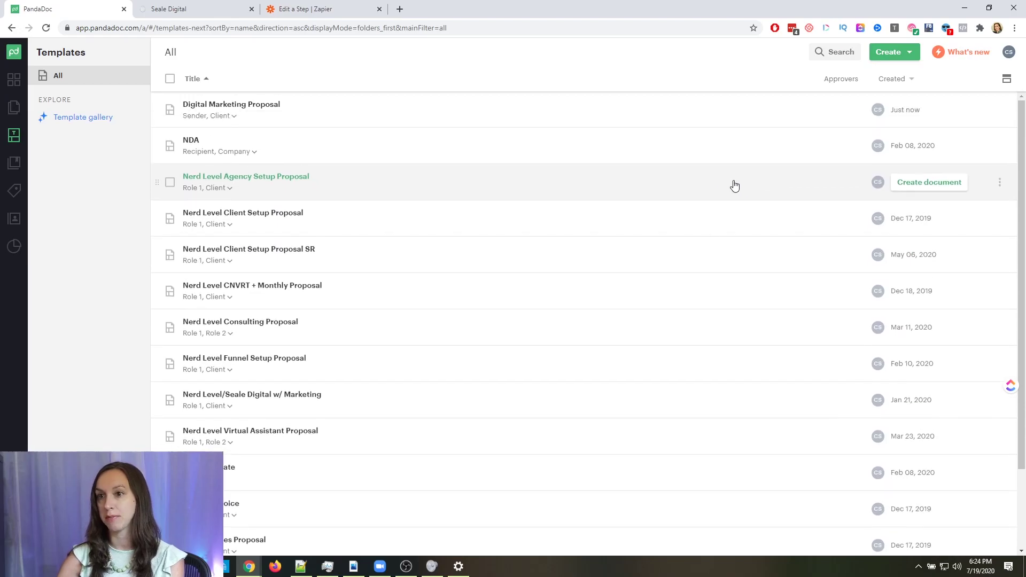
left_click(274, 105)
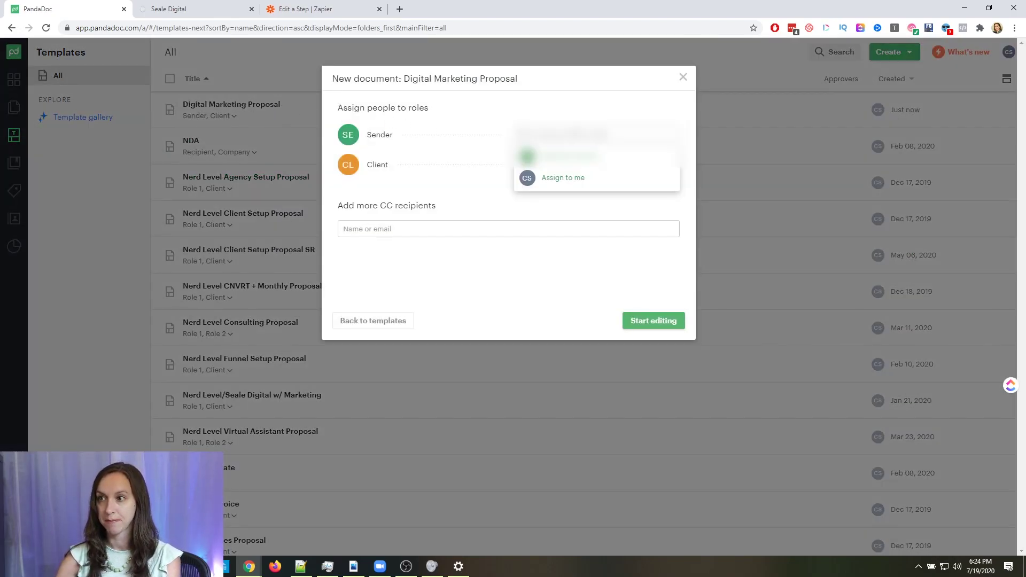
Assign yourself as Sender, leave Client unassigned, and start editing the new proposal
left_click(577, 178)
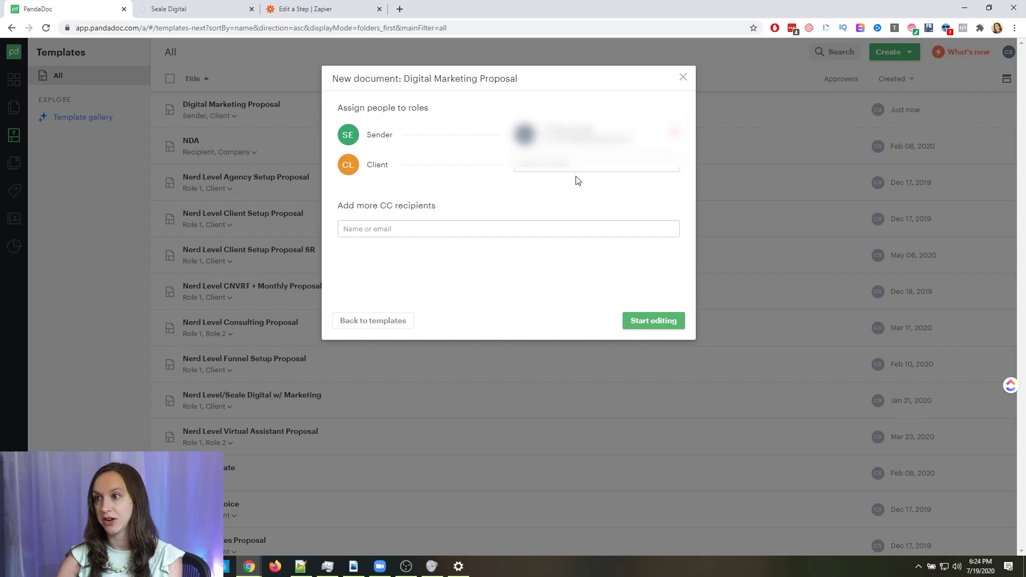
left_click(589, 168)
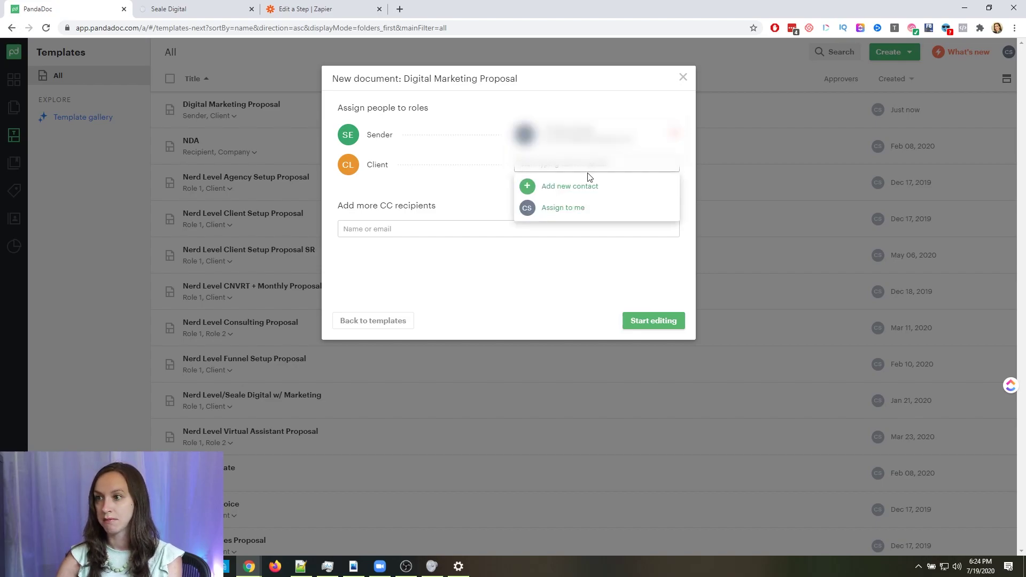
left_click(471, 187)
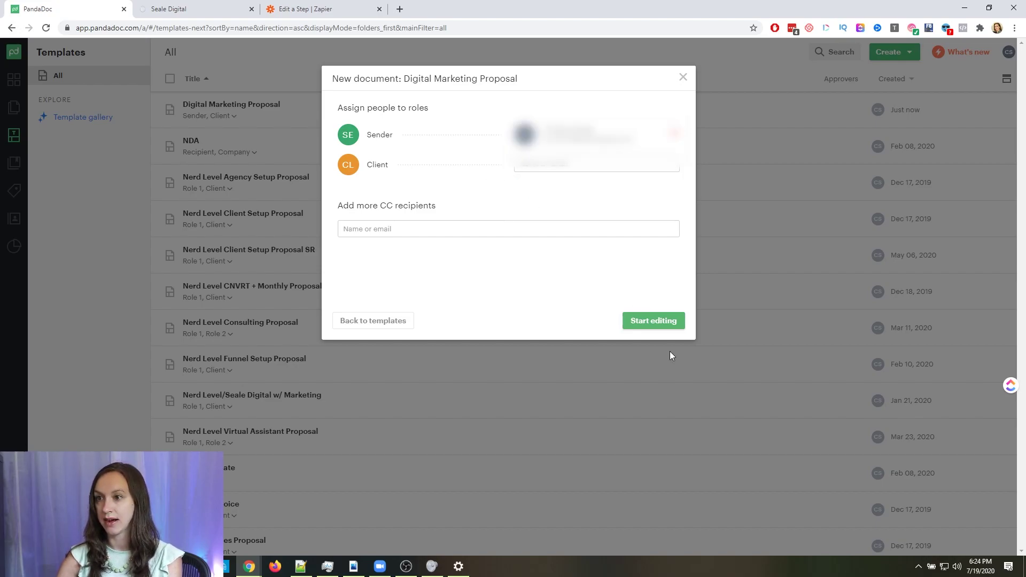
left_click(661, 326)
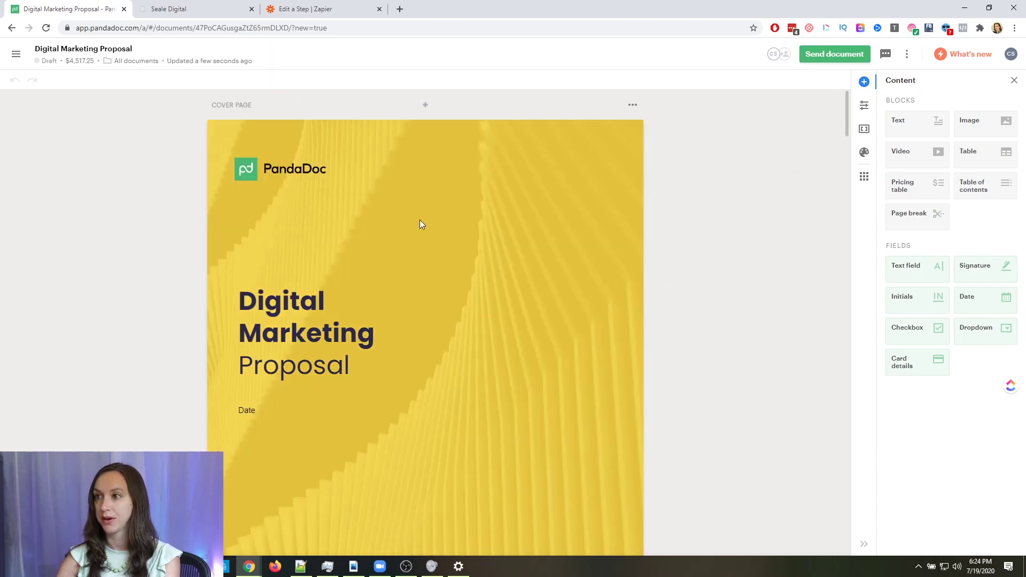
Scroll through the draft proposal, go back to PandaDoc Templates, then return to Zapier's step editor
scroll(530, 285, "down", 20)
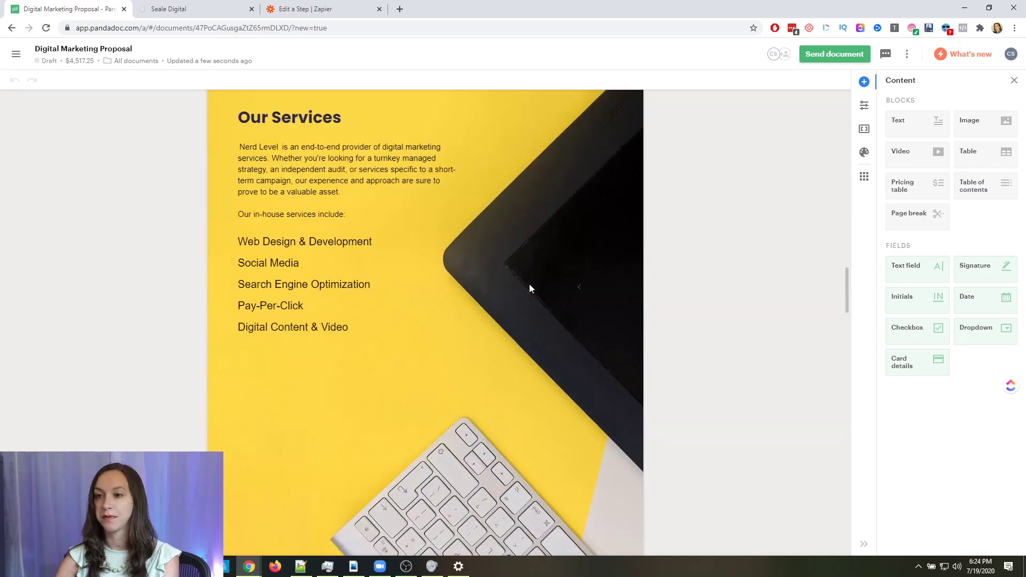
scroll(532, 288, "down", 15)
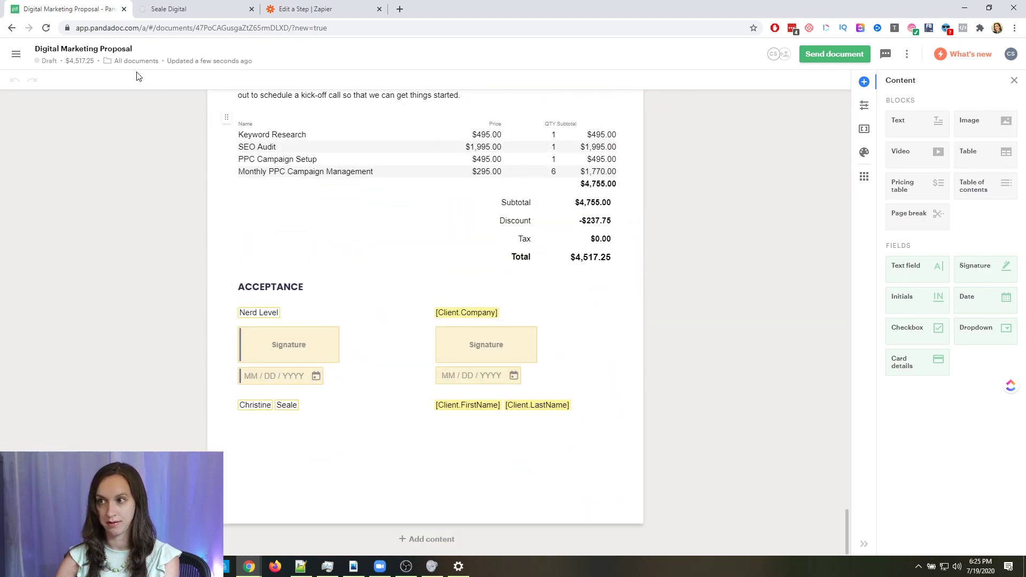
scroll(381, 276, "up", 6)
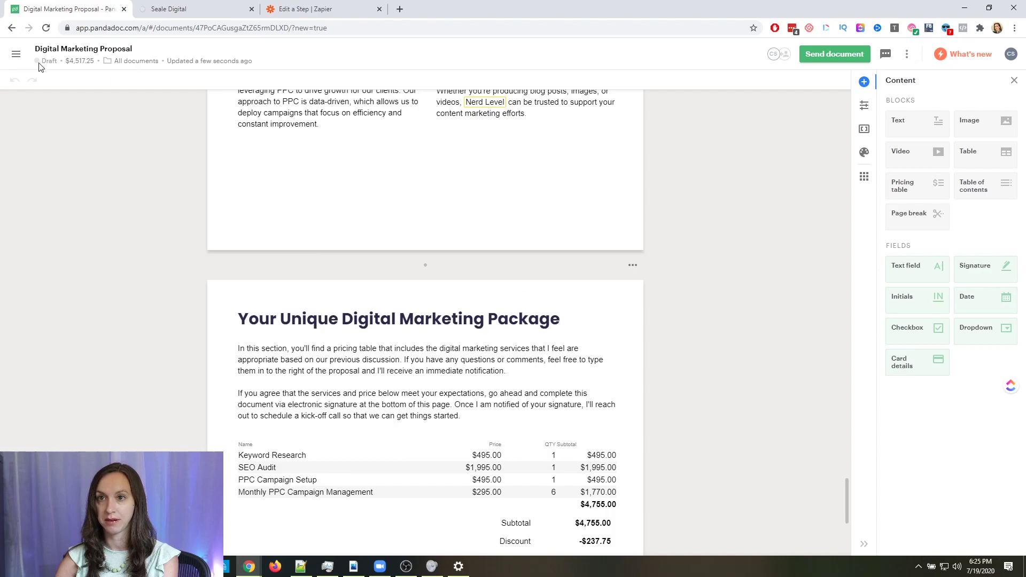
left_click(16, 54)
left_click(52, 136)
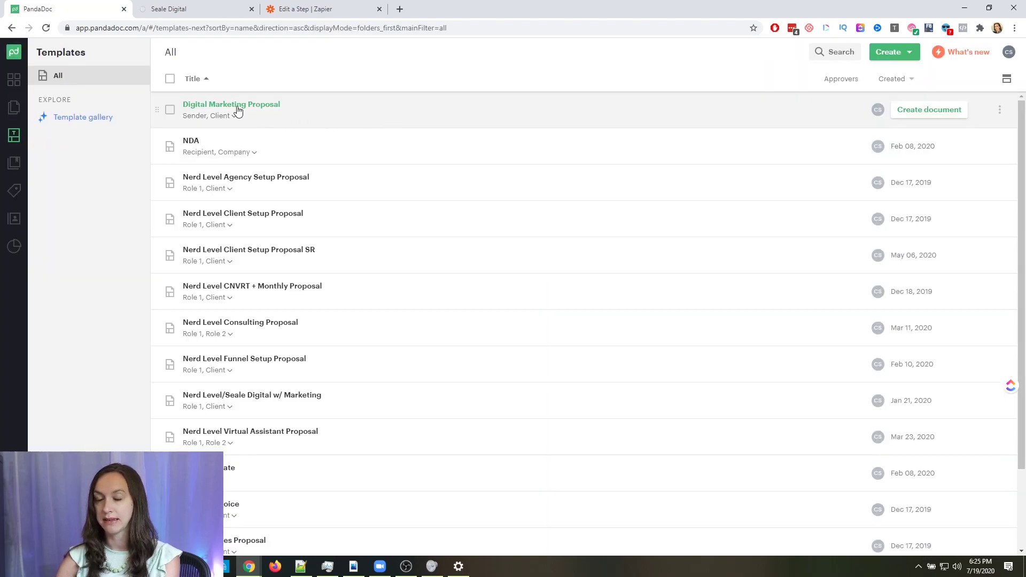
left_click(315, 4)
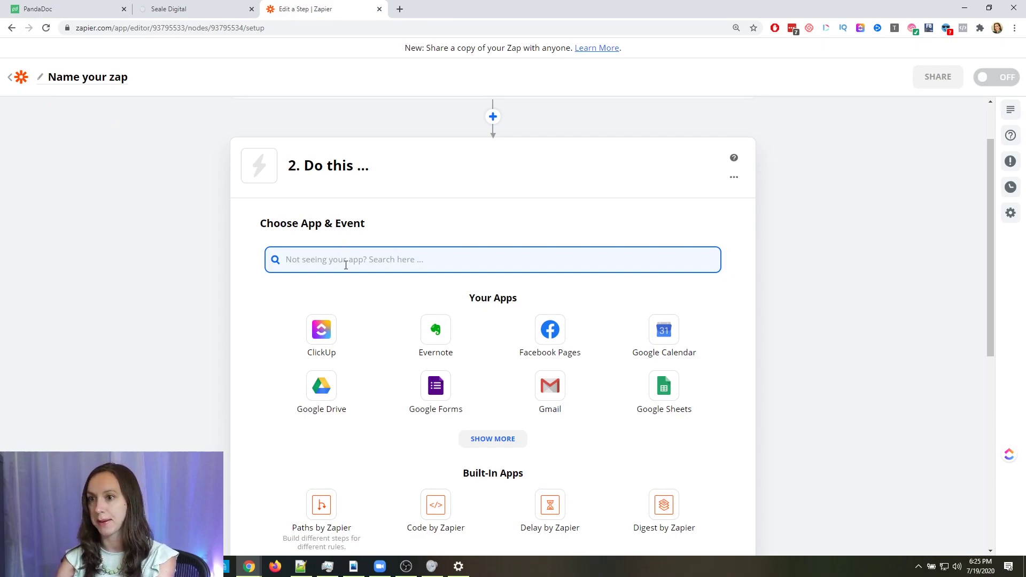
Set the action step to PandaDoc with the Create Document event
type("panda")
left_click(321, 320)
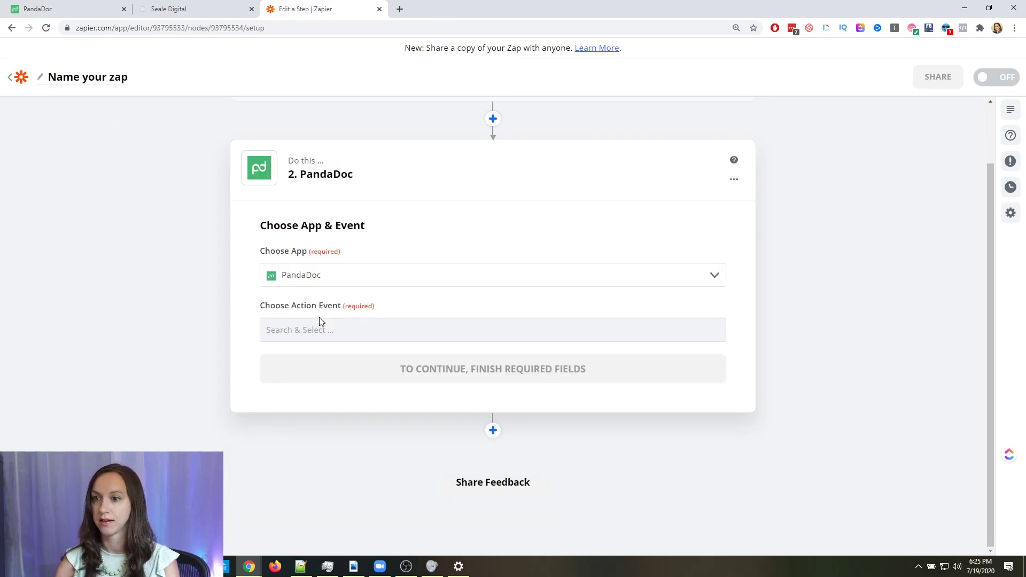
left_click(337, 336)
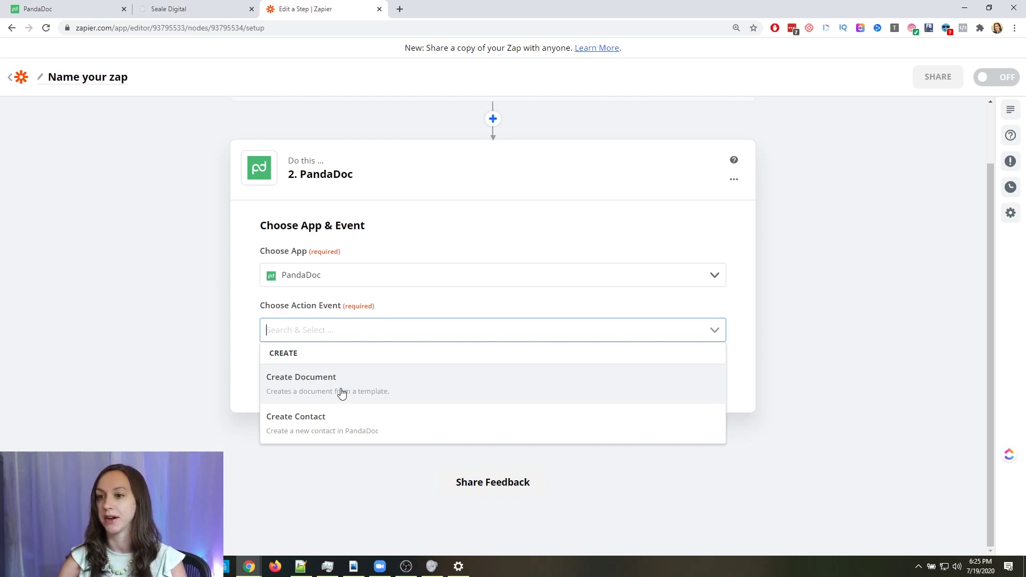
left_click(341, 391)
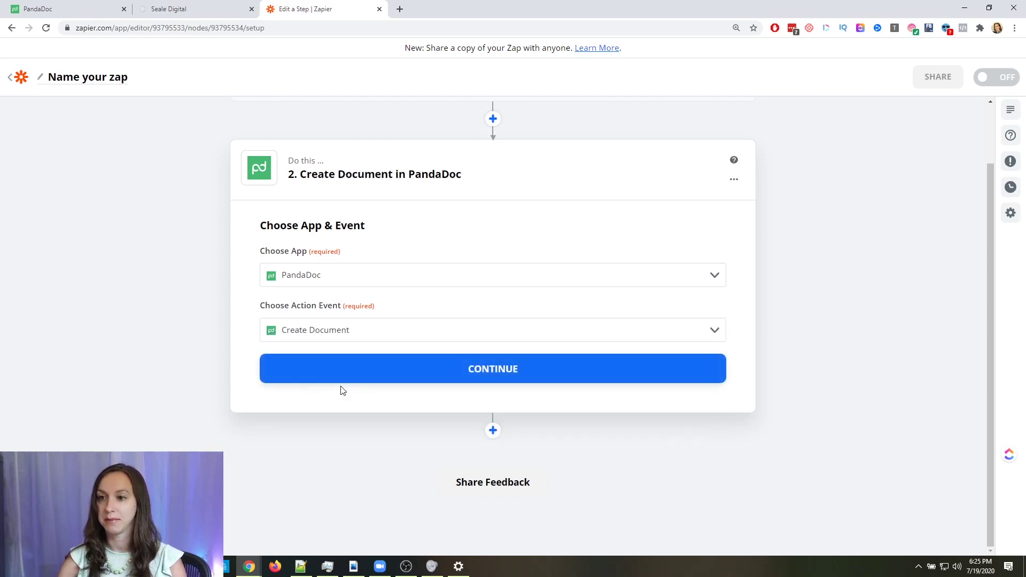
left_click(343, 375)
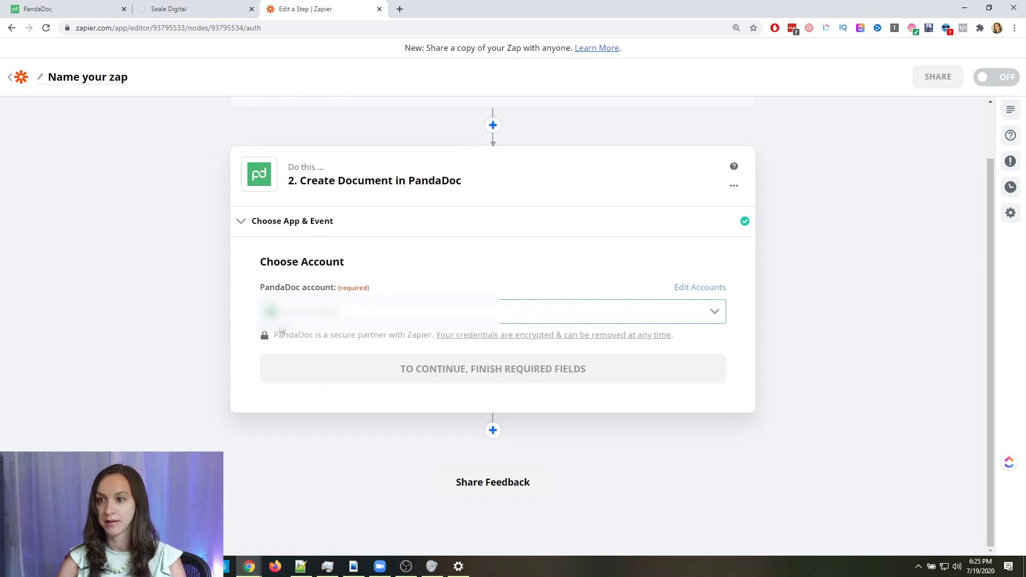
Select the connected PandaDoc account and continue to Customize Document
left_click(374, 312)
left_click(337, 345)
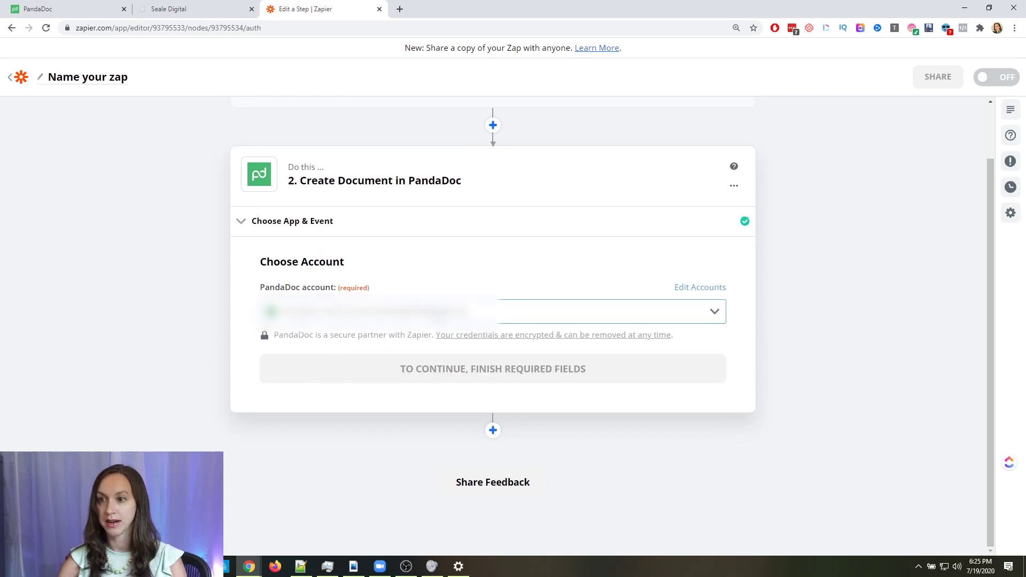
left_click(405, 366)
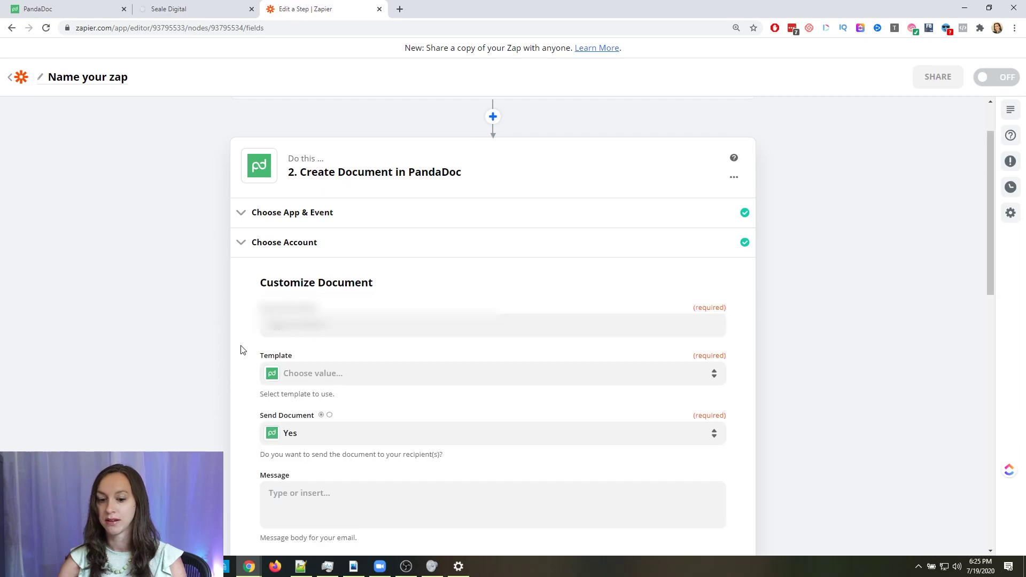
Map the Catch Hook's Full Name field into the Document Name
left_click(317, 323)
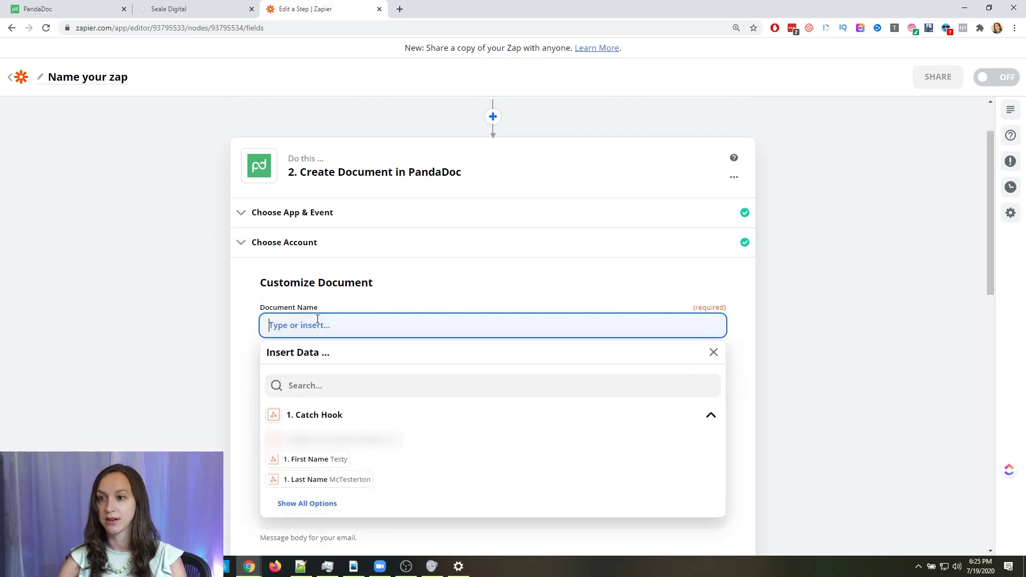
scroll(172, 336, "down", 3)
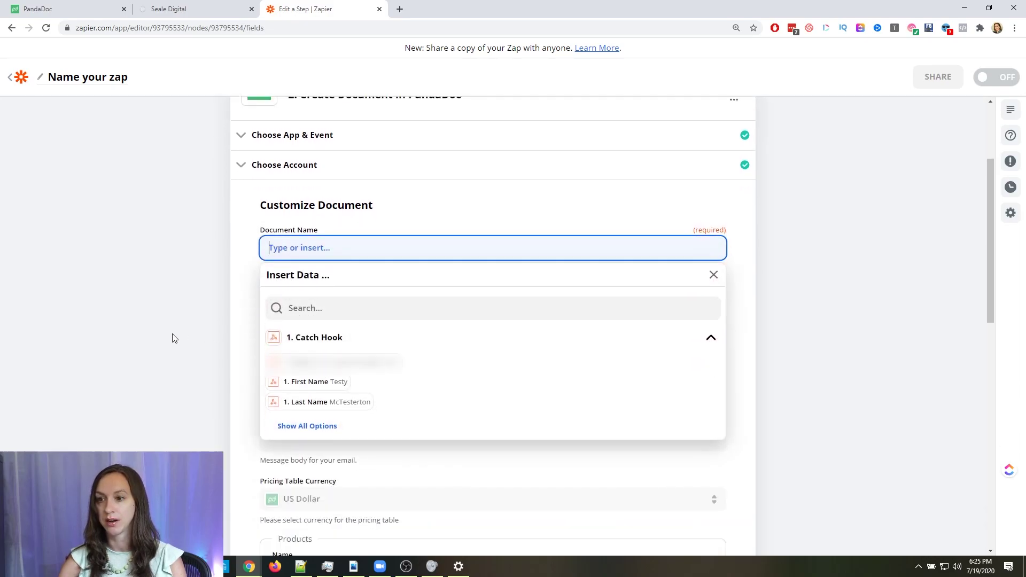
left_click(172, 336)
left_click(306, 155)
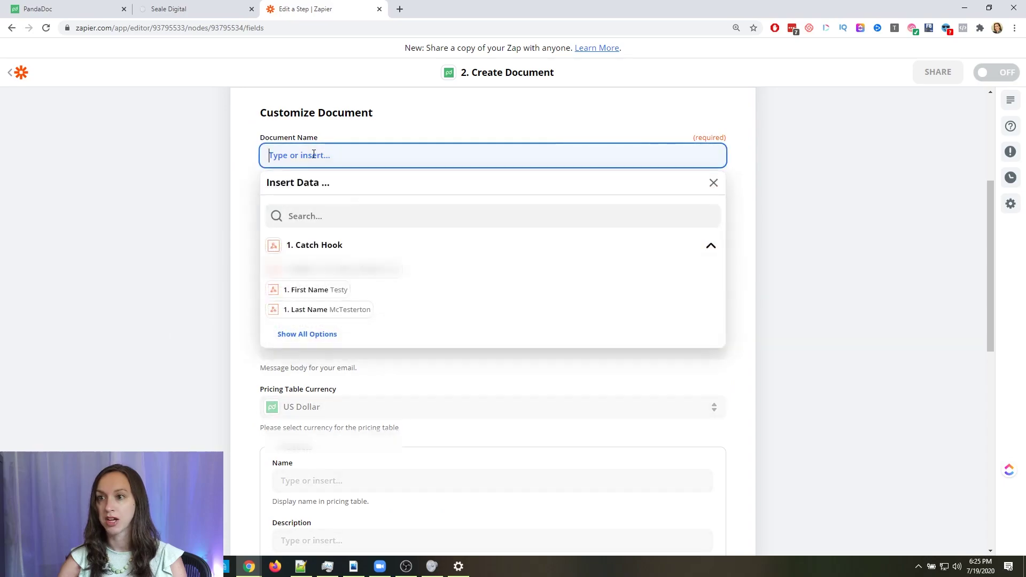
left_click(321, 335)
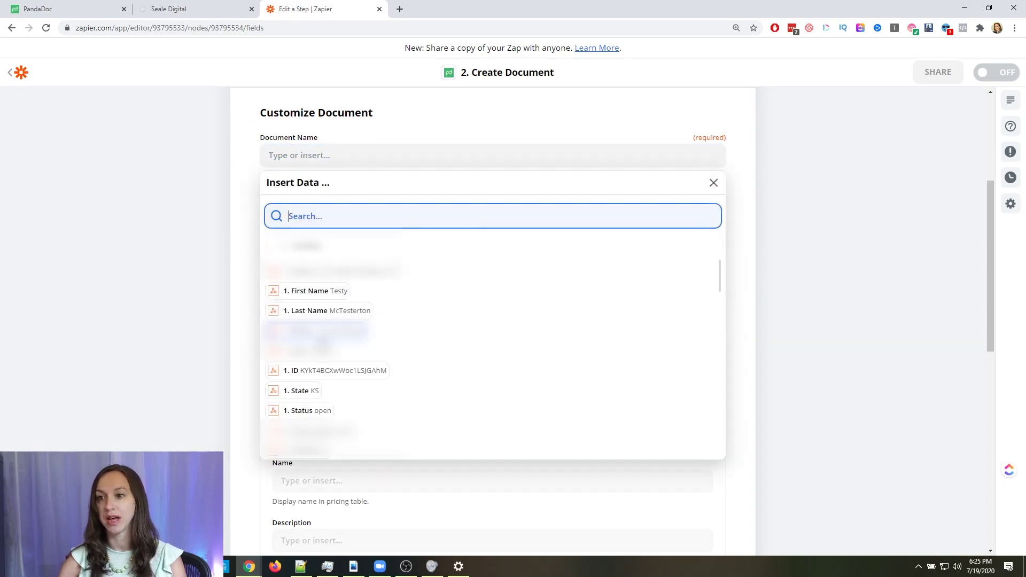
type("test")
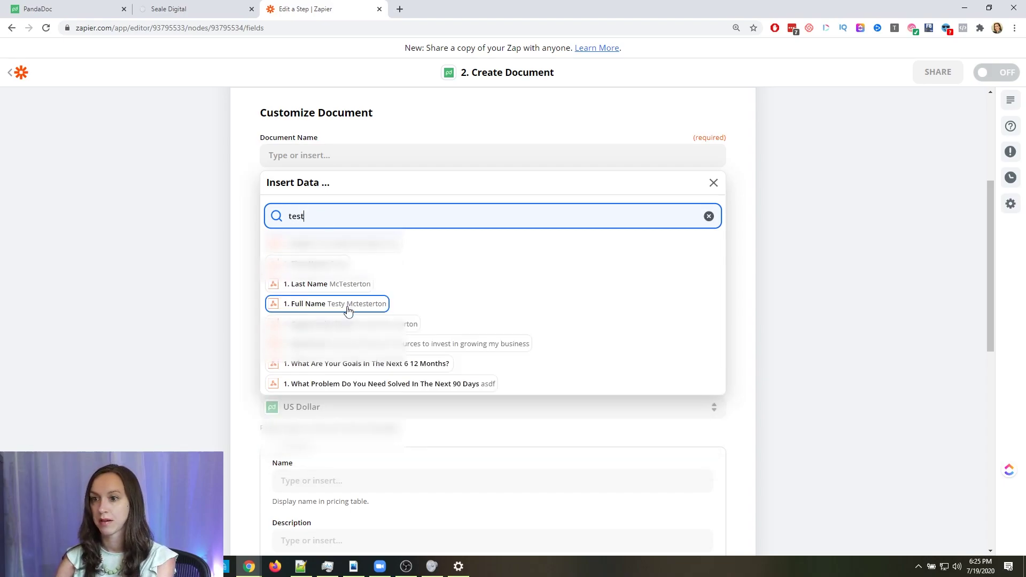
left_click(282, 303)
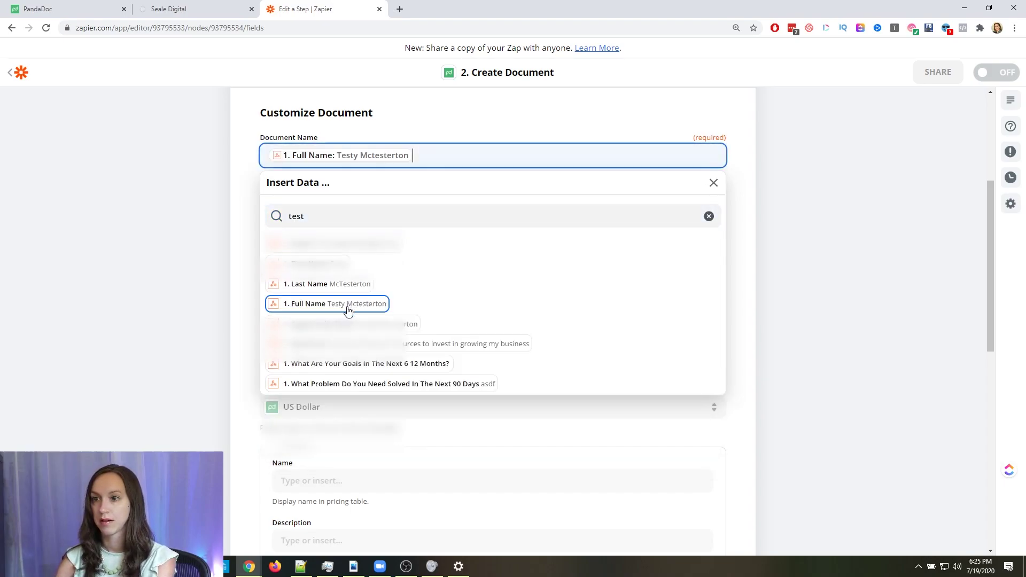
left_click(198, 188)
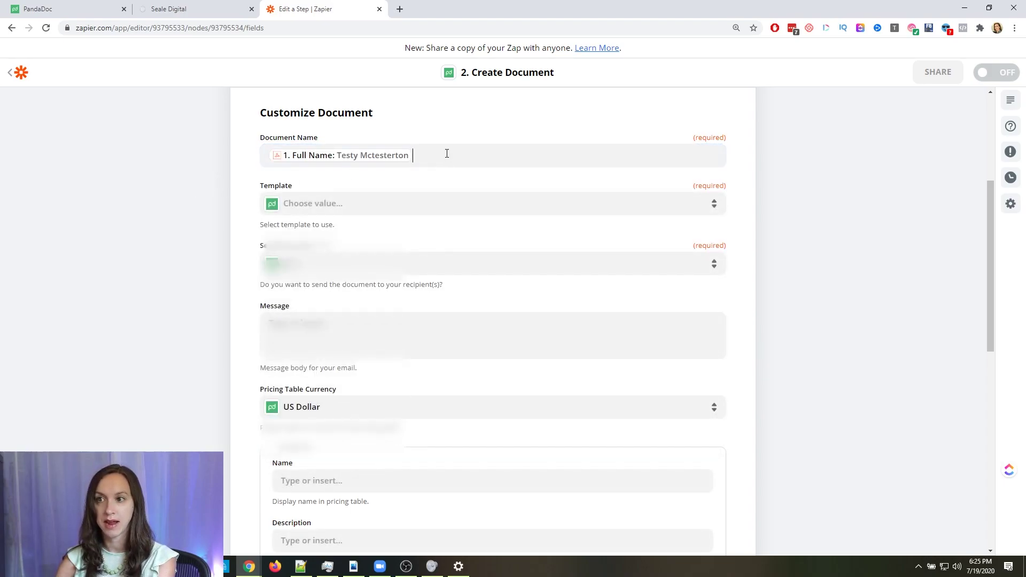
Delete the trailing dash after the Full Name pill in Document Name
left_click(447, 154)
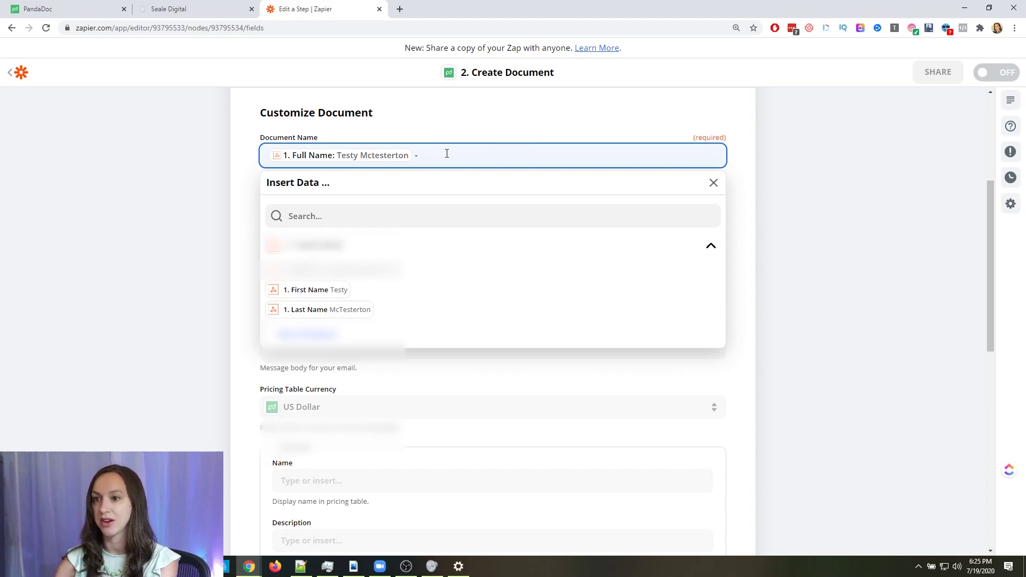
left_click(389, 213)
type("sea")
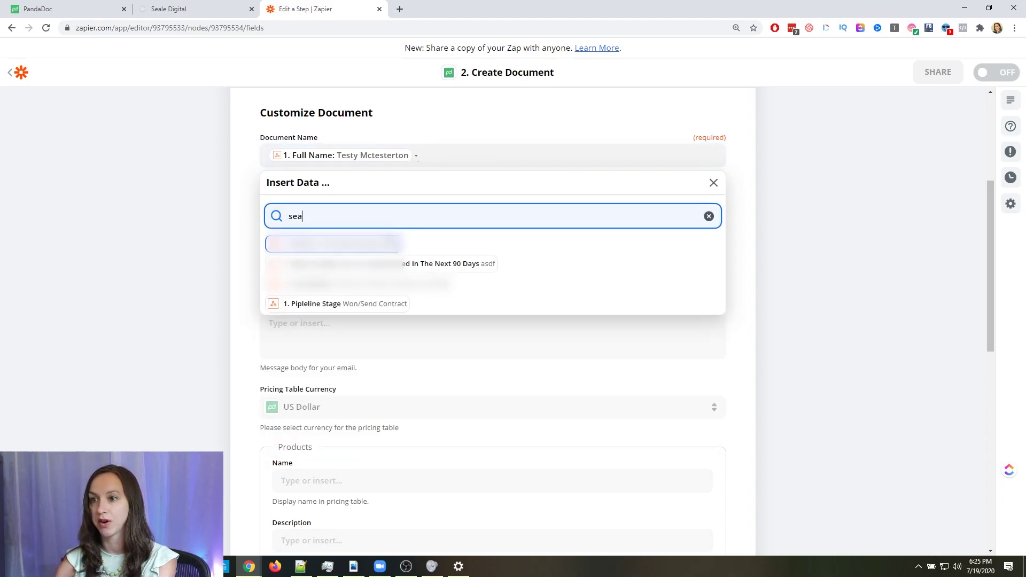
left_click_drag(306, 214, 259, 216)
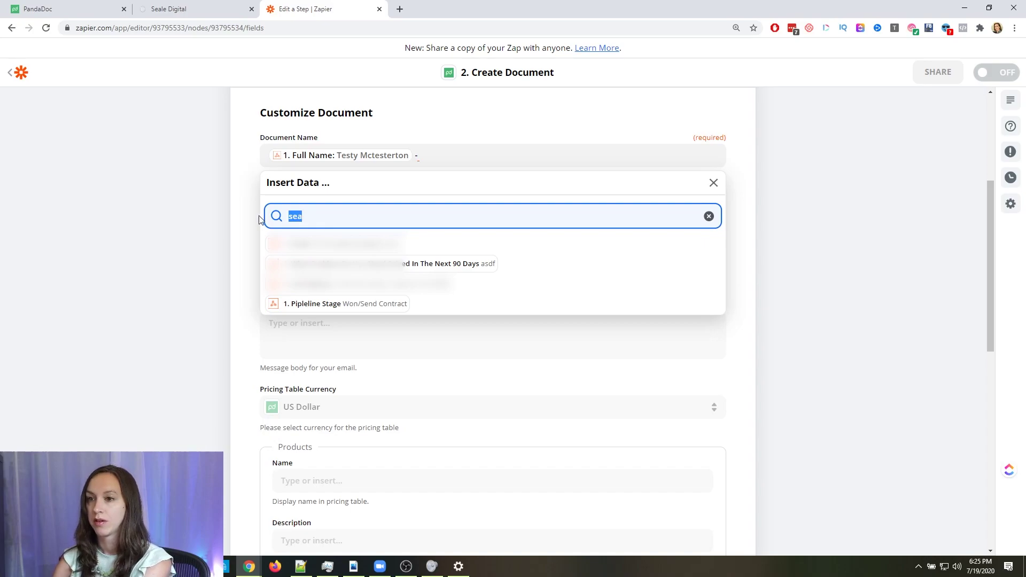
left_click(229, 224)
left_click(443, 159)
key("BackSpace")
key("BackSpace")
left_click(181, 225)
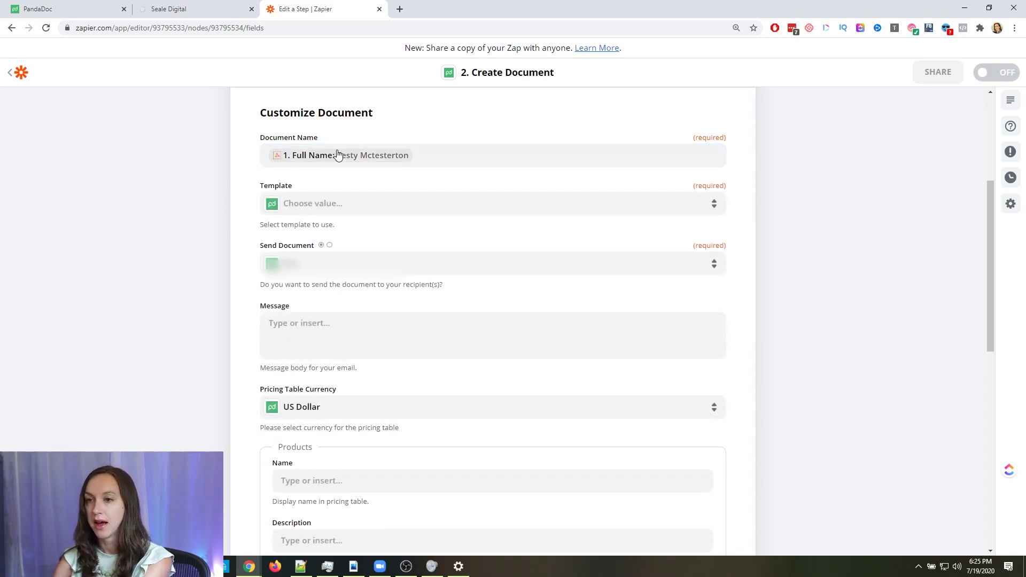
Choose the Digital Marketing Proposal template for the Create Document step
left_click(404, 208)
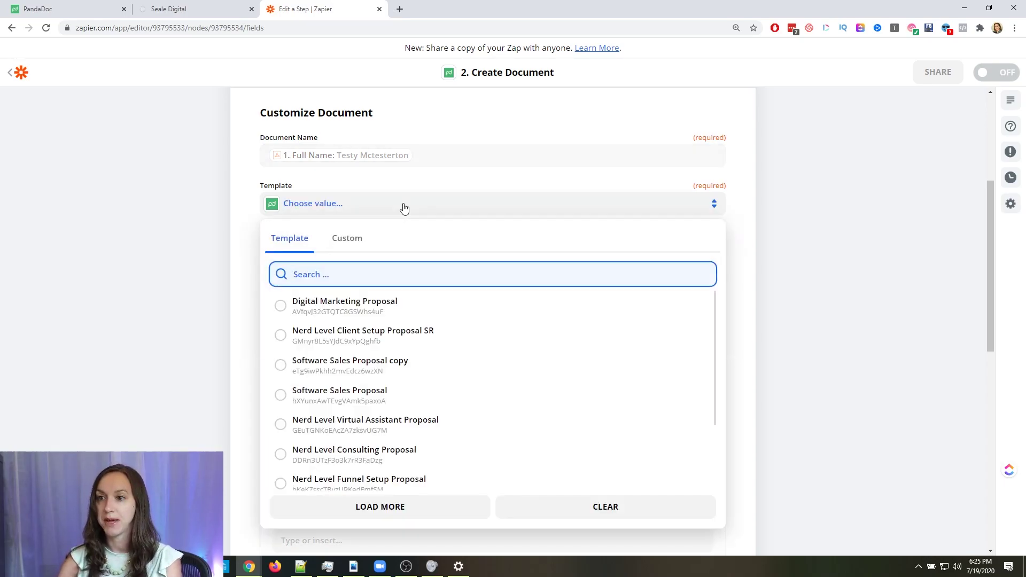
left_click(350, 309)
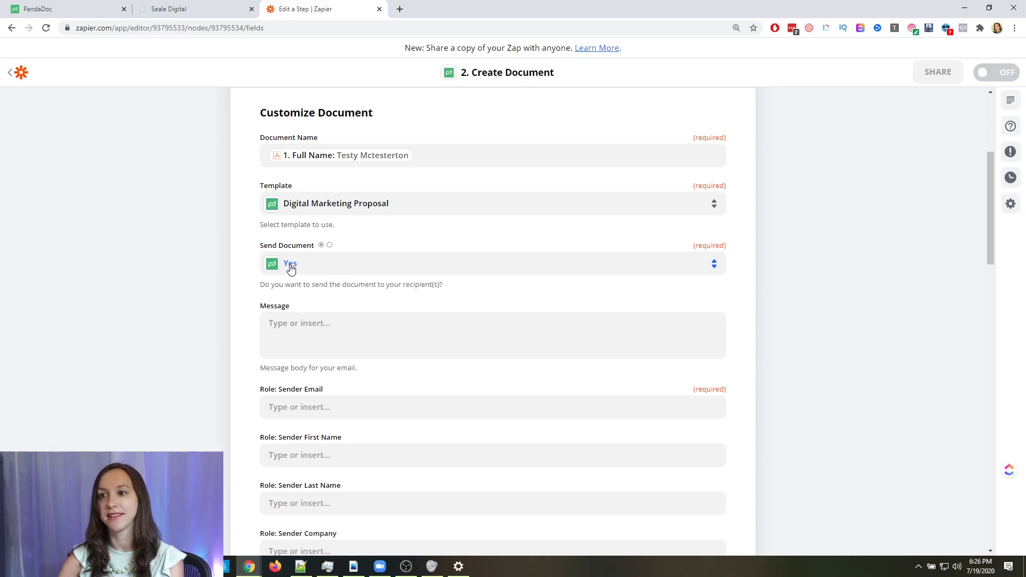
scroll(362, 308, "down", 3)
left_click(332, 177)
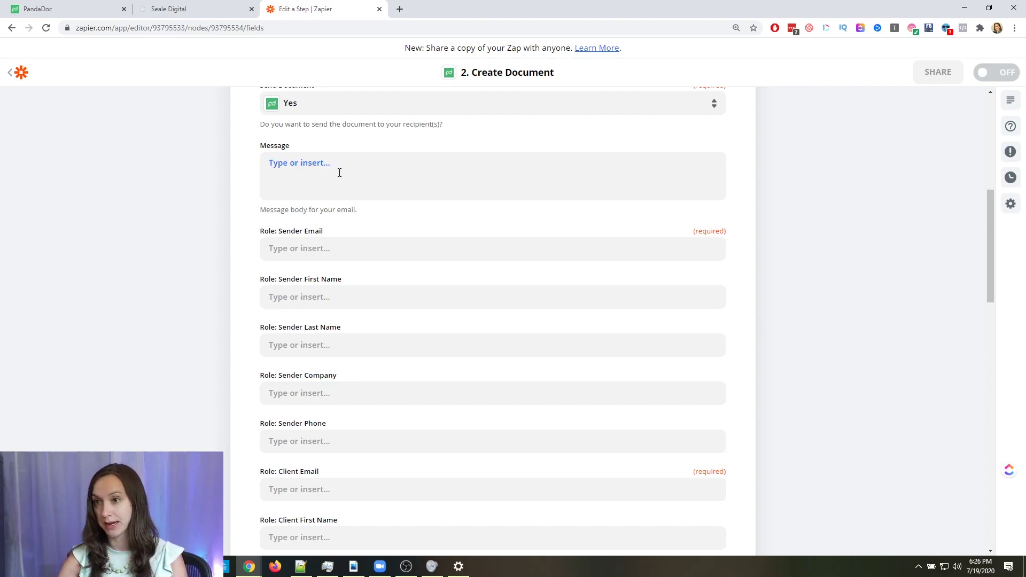
Write the message 'Hey [First Name], here is the marketing proposal we discussed…' asking for review and signature
left_click(344, 173)
type("Hey")
left_click(336, 332)
type(", he")
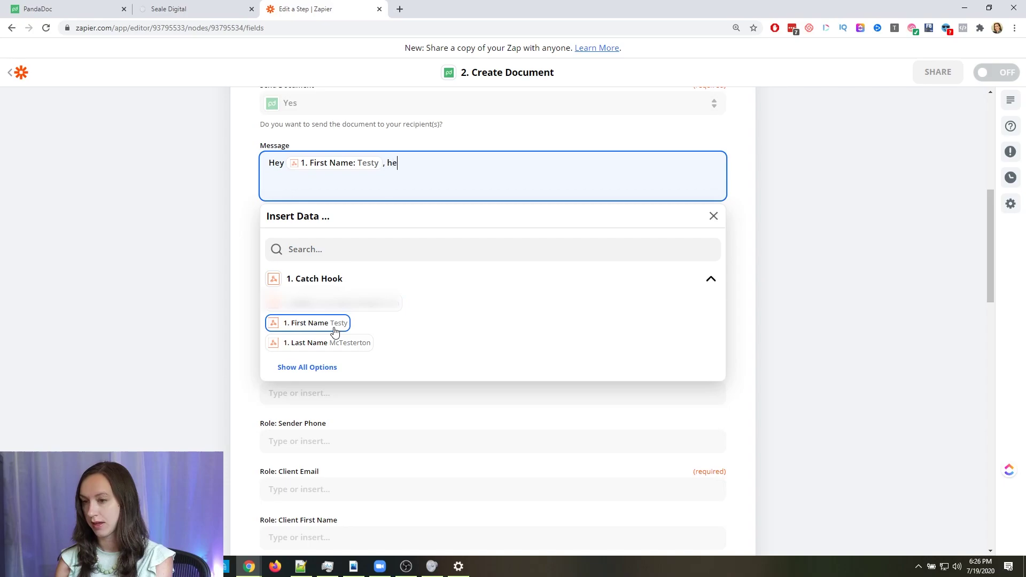
type("re is the market")
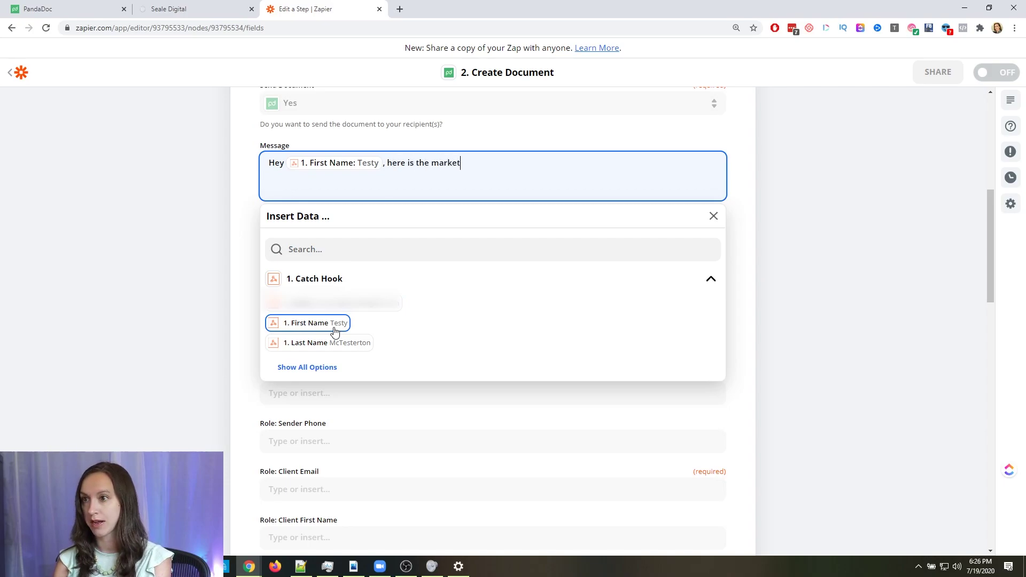
type("ing proposal we di")
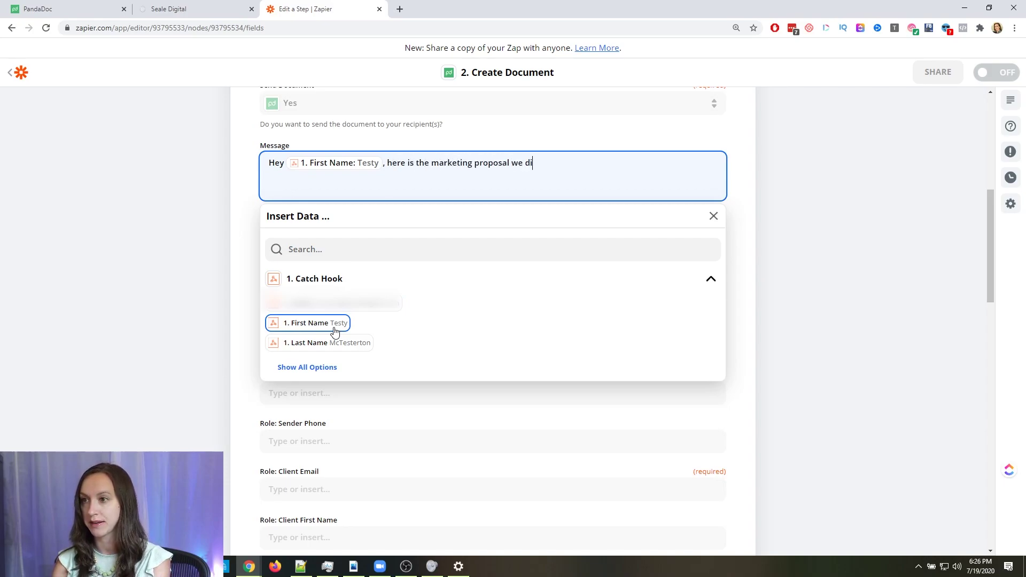
type("scussed over the ")
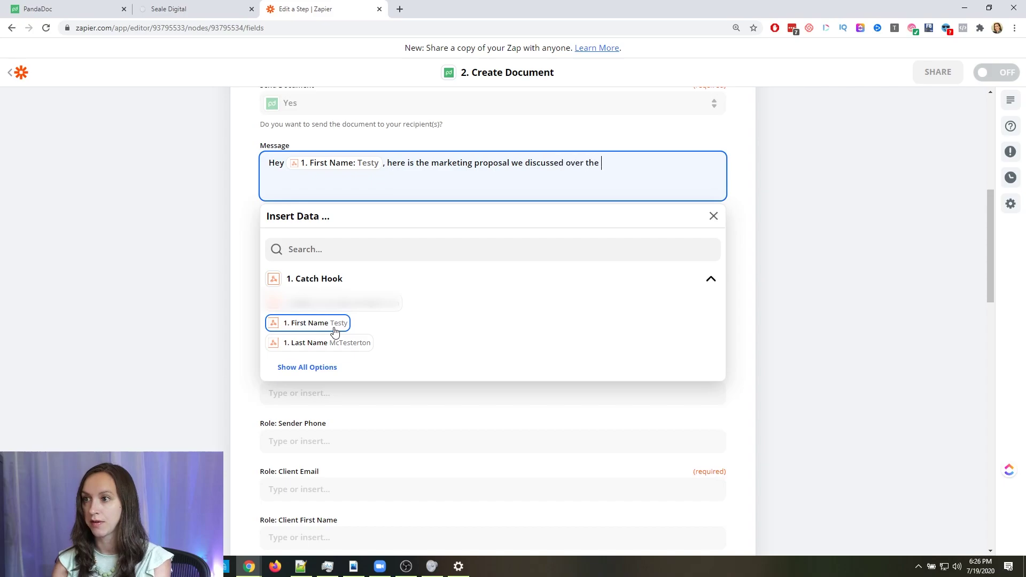
type("phone for your re")
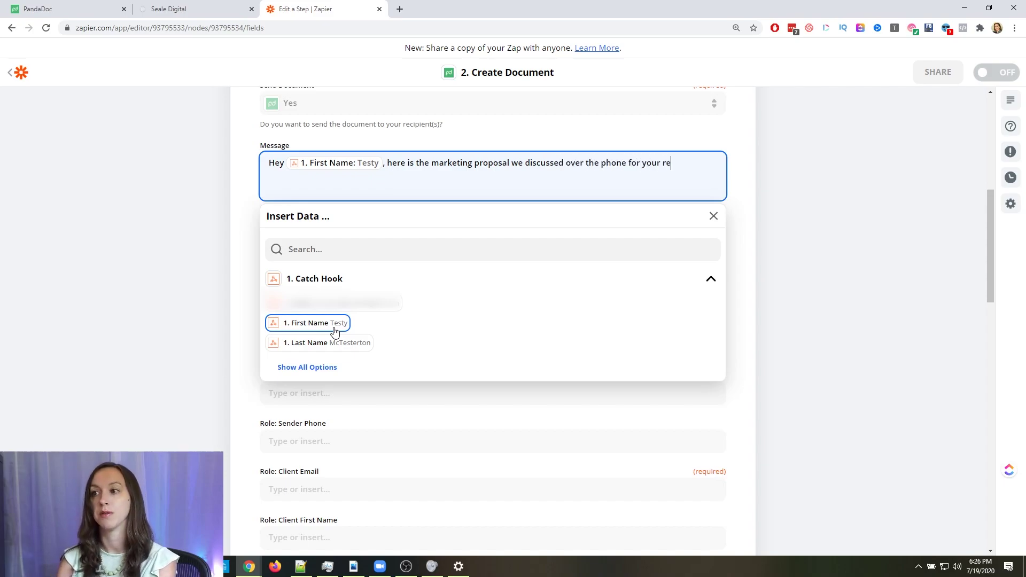
type("view. Please sign")
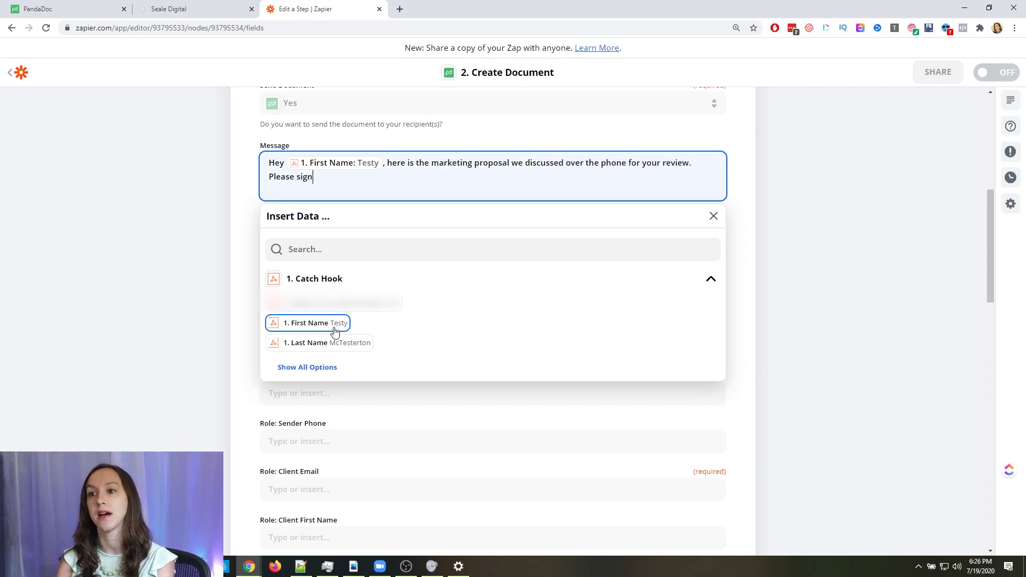
type(" w")
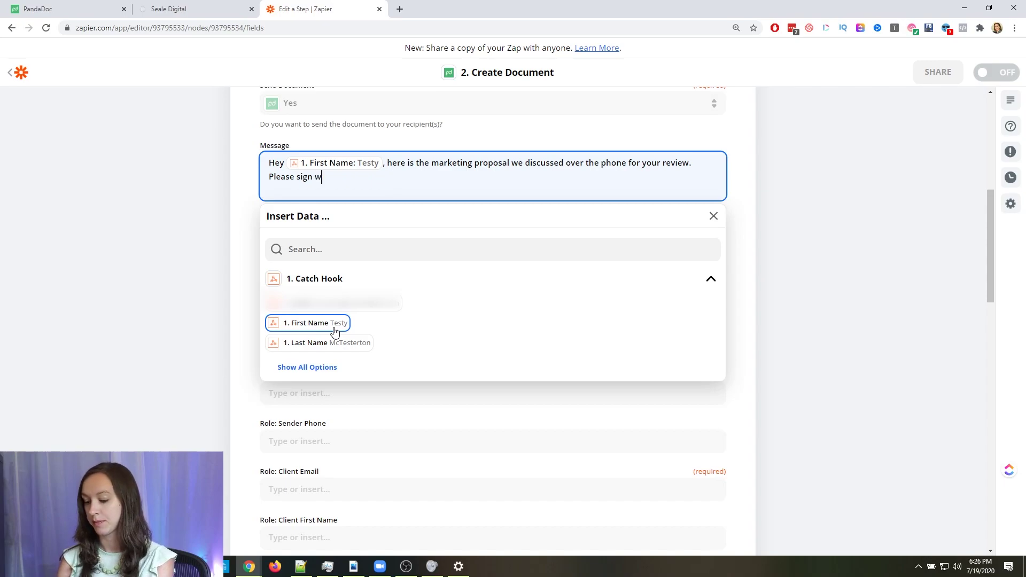
type("hen you get the chancer")
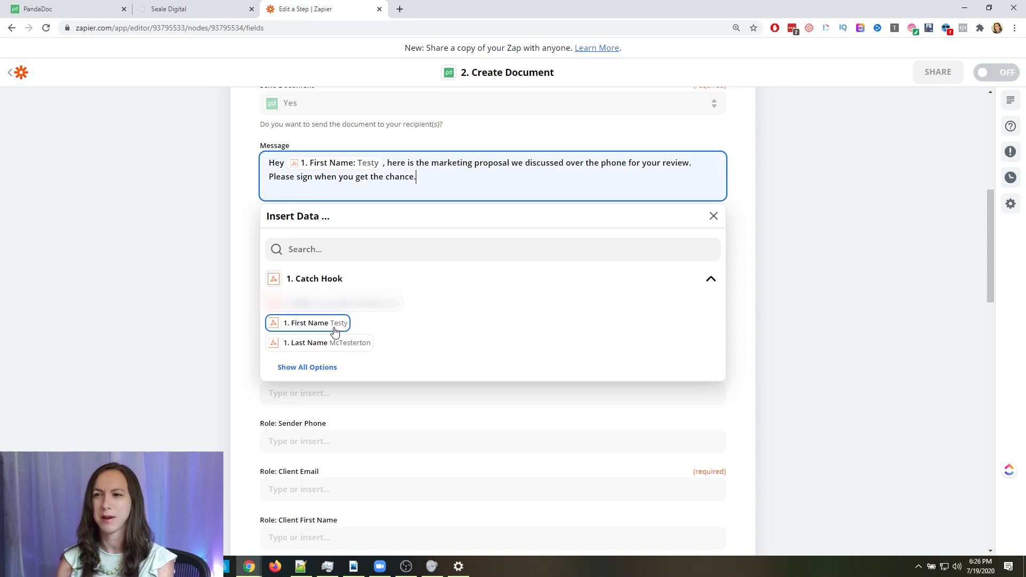
left_click(750, 250)
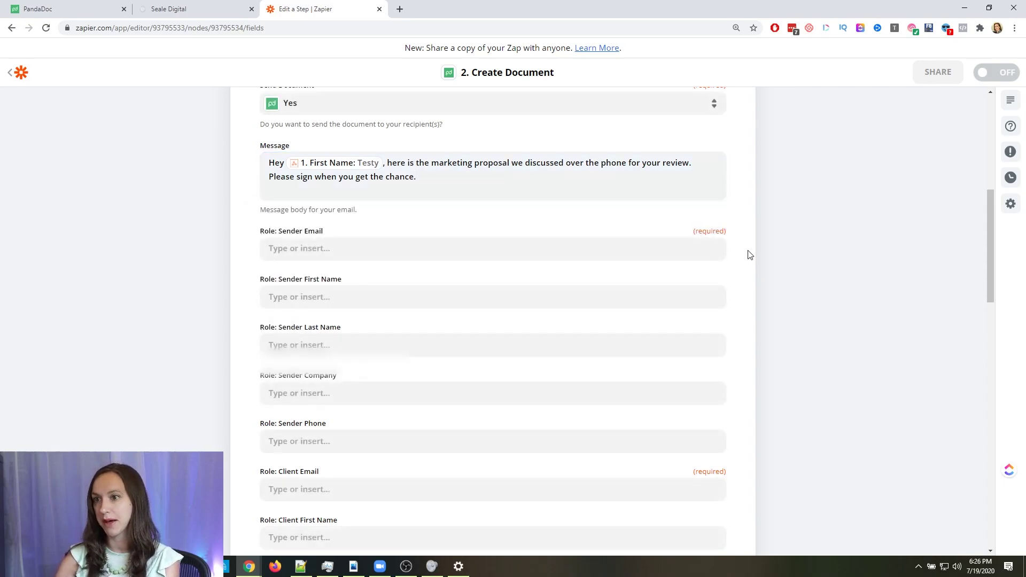
Enter the sender's email address in the Role: Sender Email field
left_click(306, 247)
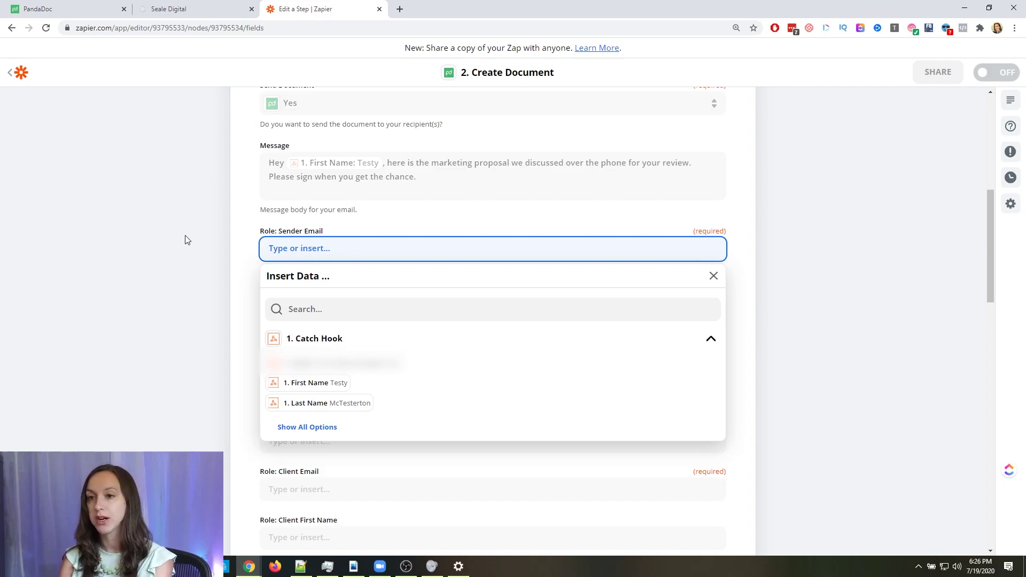
type("youremail@email.com")
key("Tab")
left_click(234, 258)
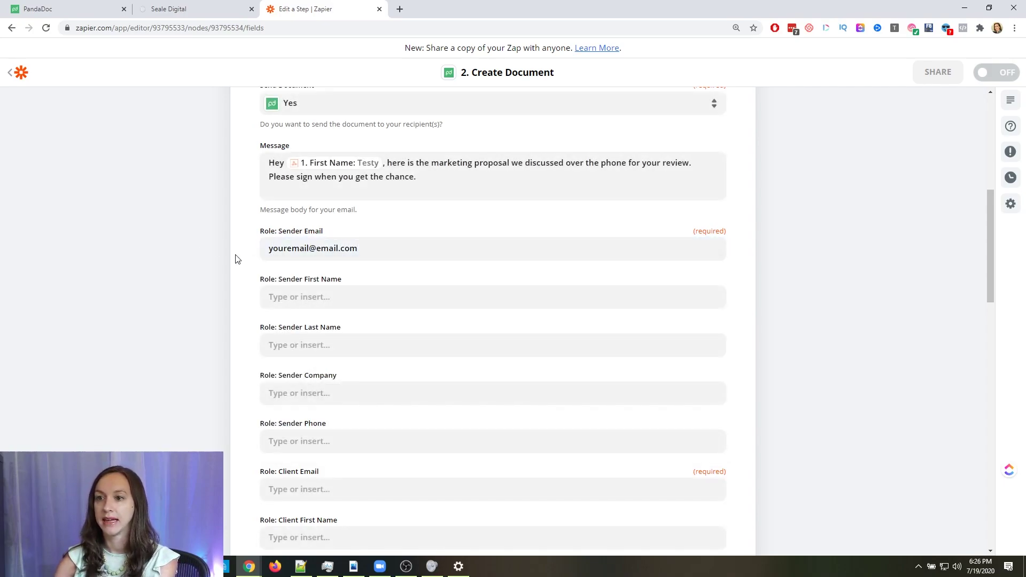
Fill in the sender's first and last name
left_click(332, 302)
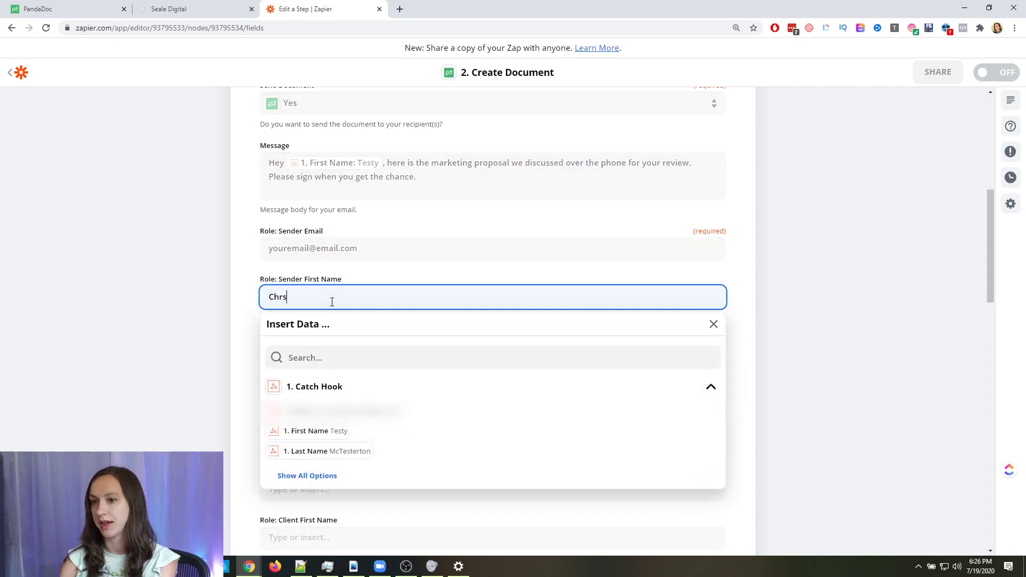
key("BackSpace")
key("Tab")
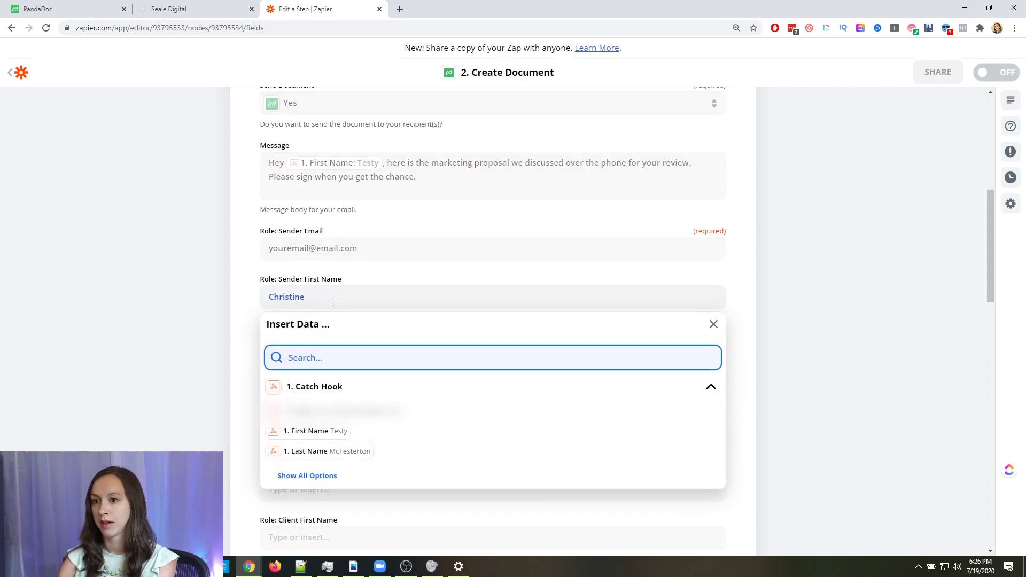
key("Tab")
left_click(337, 349)
type("Seale")
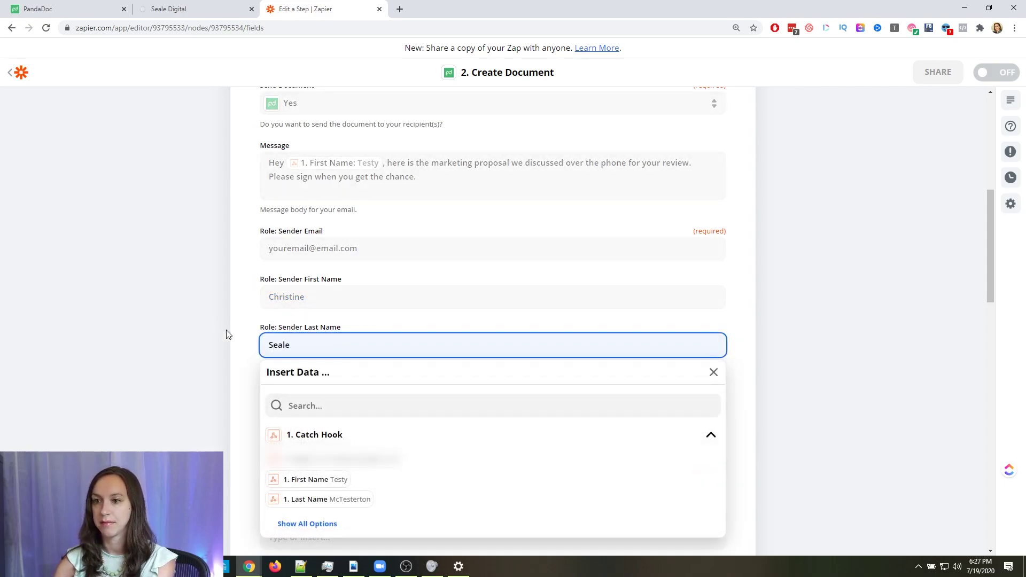
left_click(223, 325)
Set the sender's company to Seale Digital and enter the sender's phone number
scroll(222, 325, "down", 4)
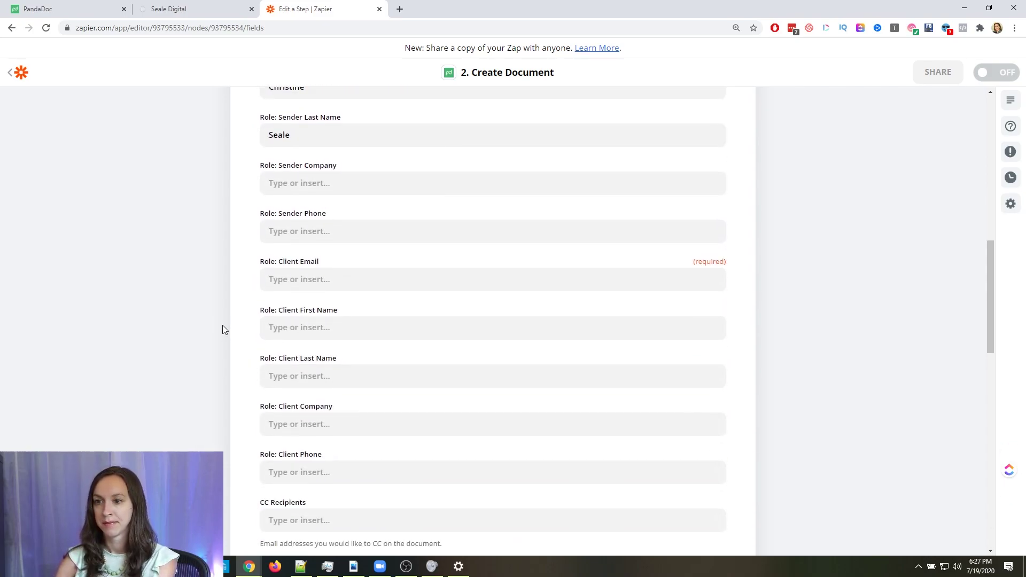
left_click(352, 180)
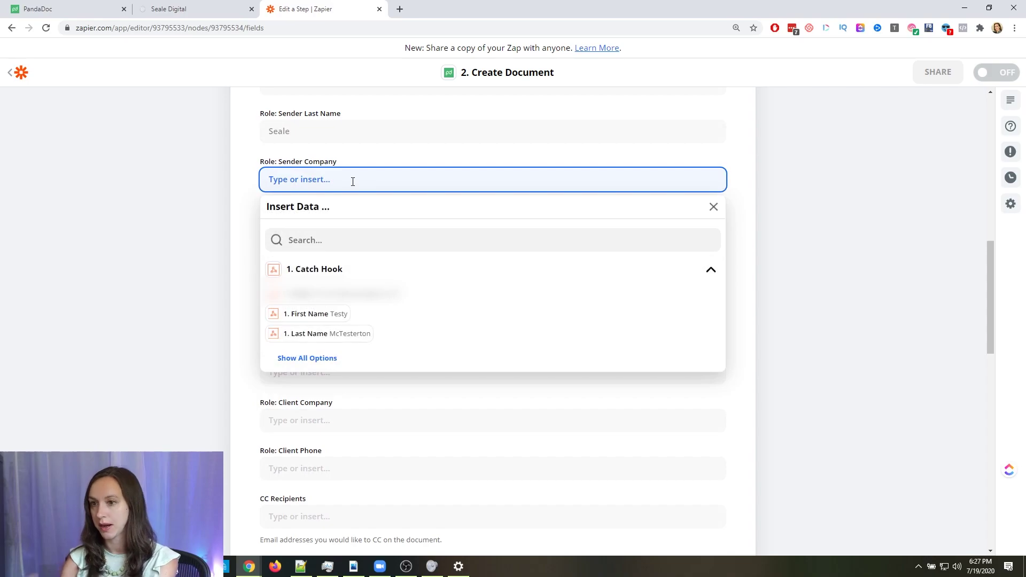
type("Seale Digital")
key("Tab")
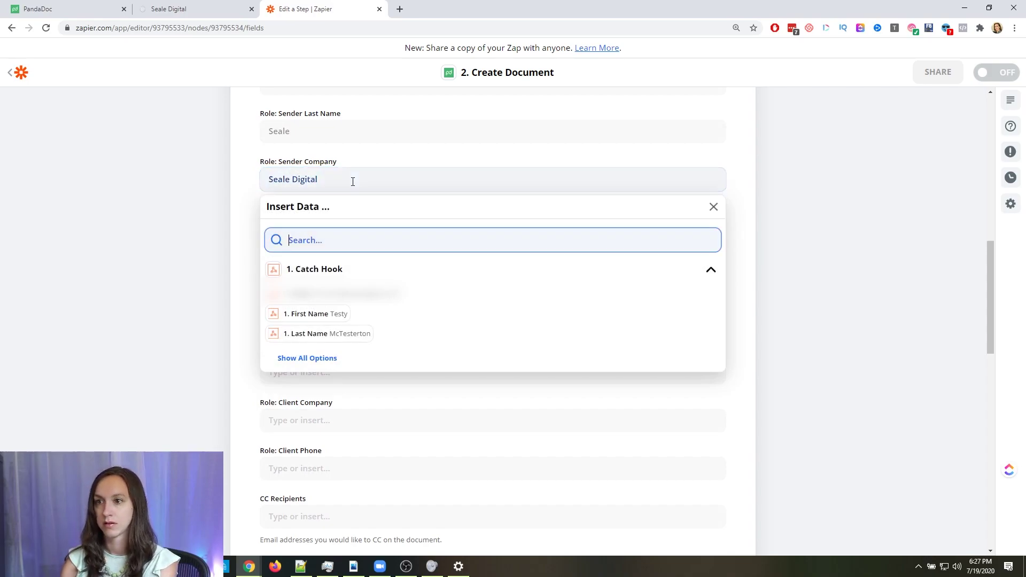
left_click(186, 172)
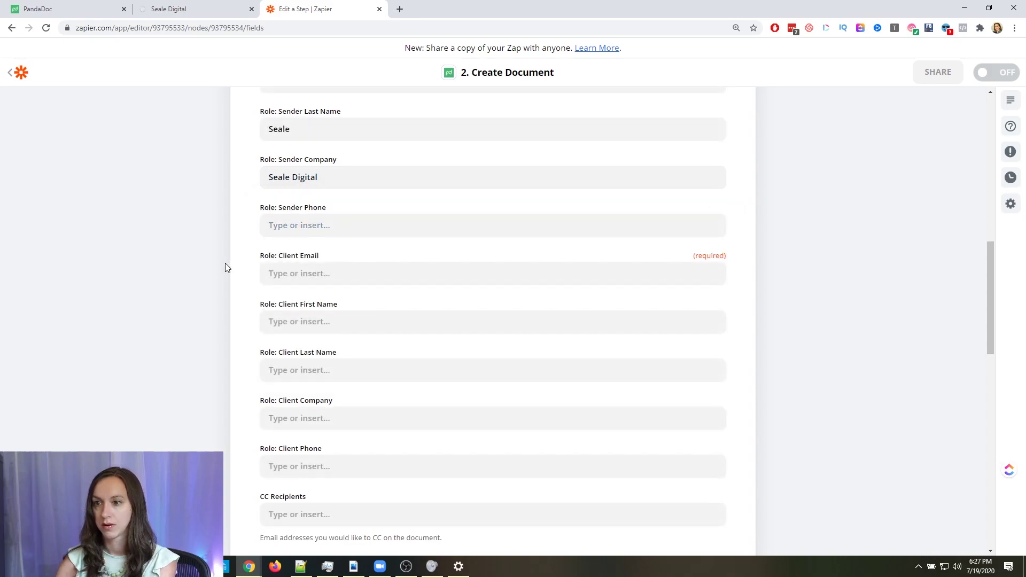
scroll(225, 265, "down", 2)
scroll(325, 201, "up", 1)
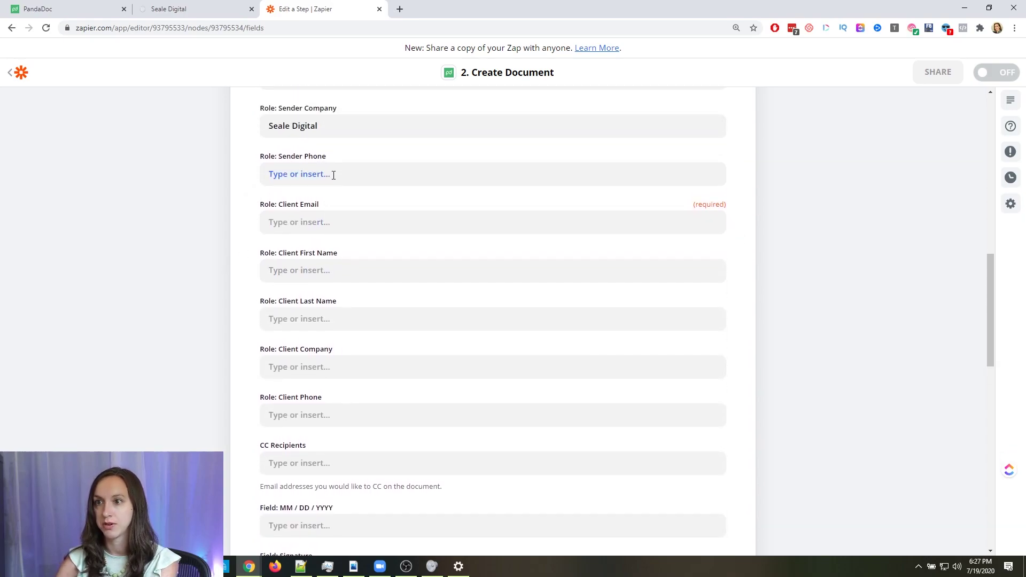
left_click(333, 176)
type("5555555555")
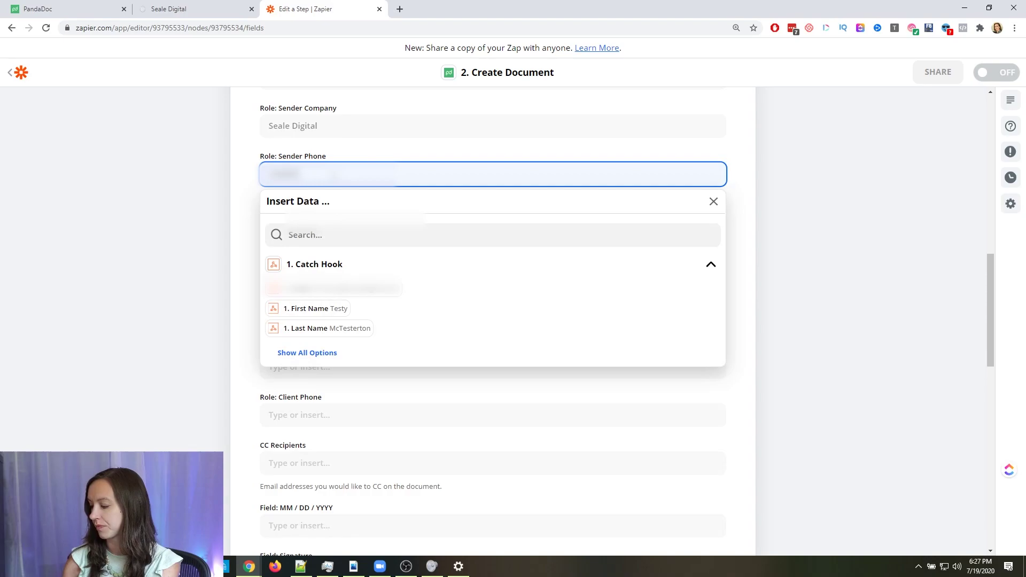
left_click(134, 238)
Map the client Email, First Name and Last Name fields to the matching Catch Hook webhook data
left_click(300, 224)
left_click(342, 336)
left_click(190, 294)
left_click(328, 273)
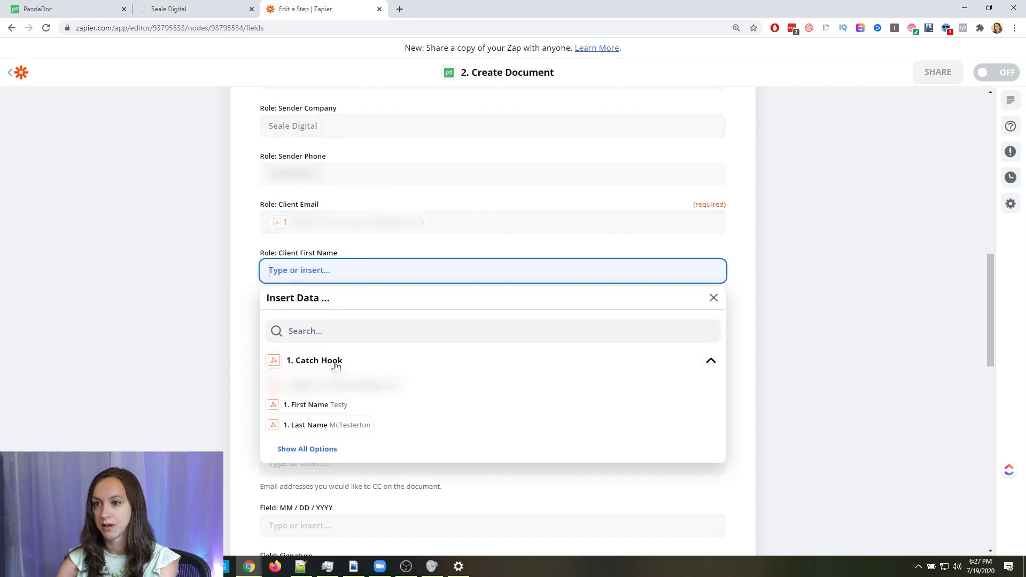
left_click(310, 405)
left_click(149, 323)
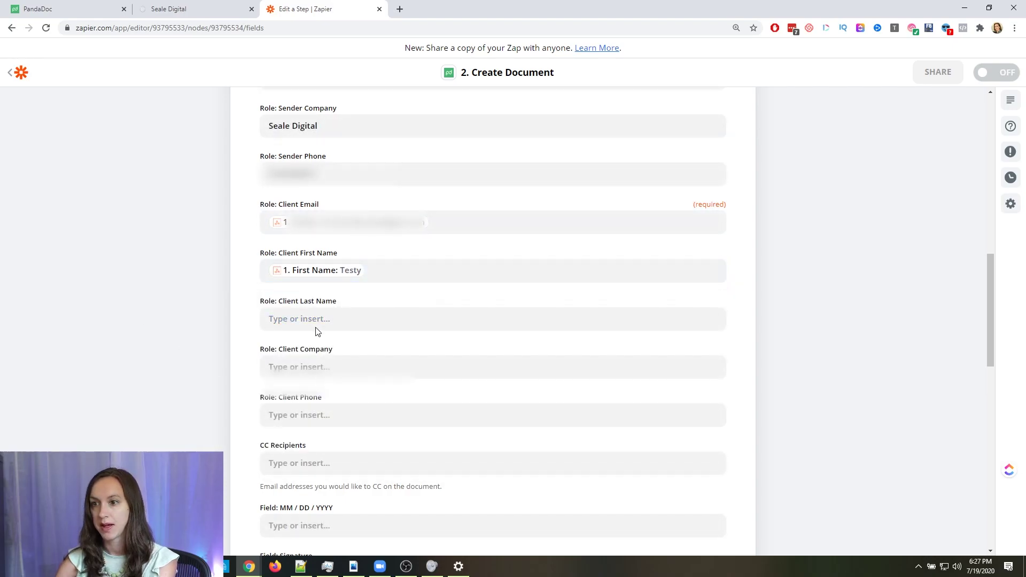
left_click(316, 329)
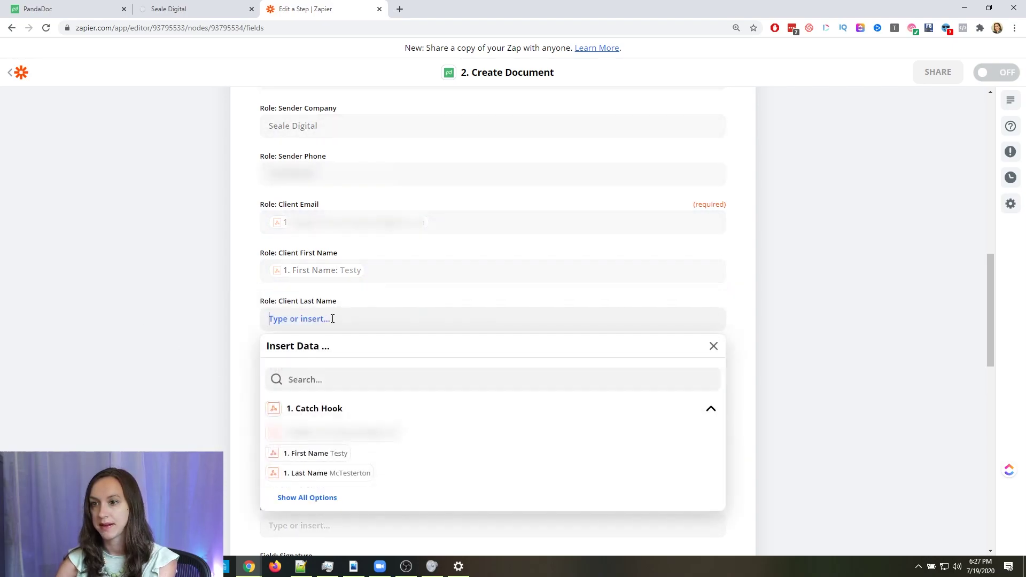
left_click(348, 473)
scroll(206, 383, "down", 3)
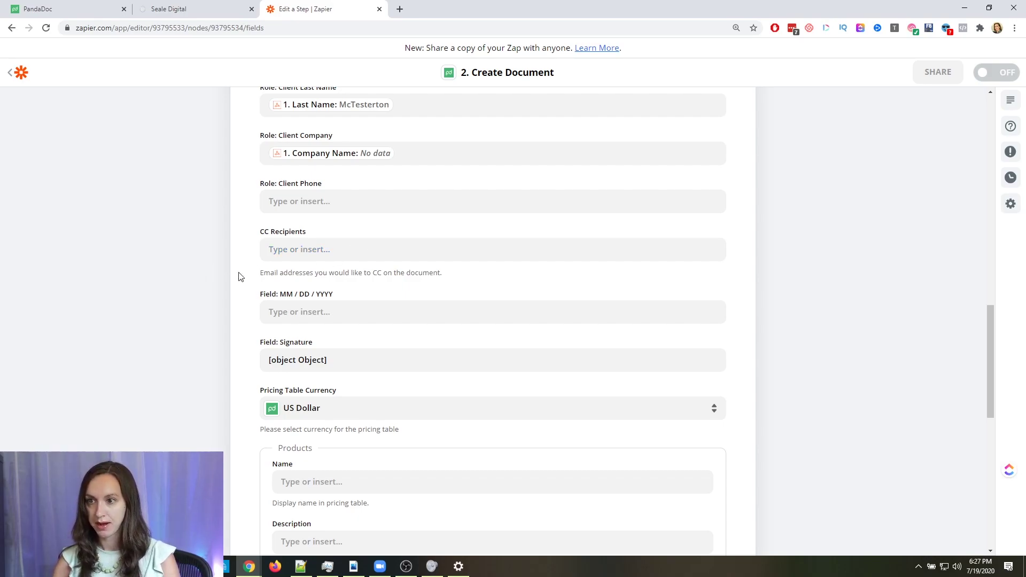
scroll(239, 275, "down", 2)
left_click(296, 206)
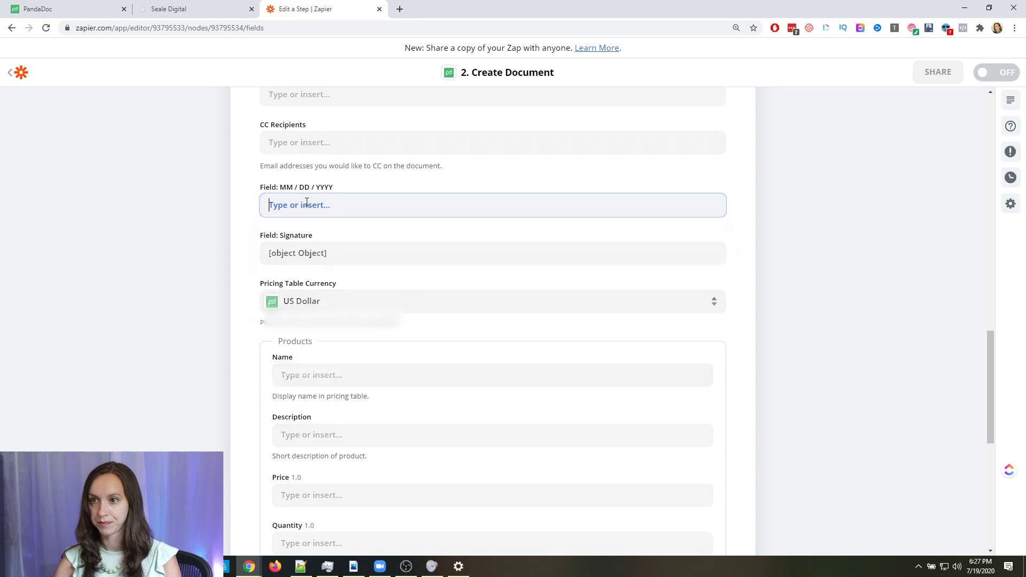
left_click(208, 226)
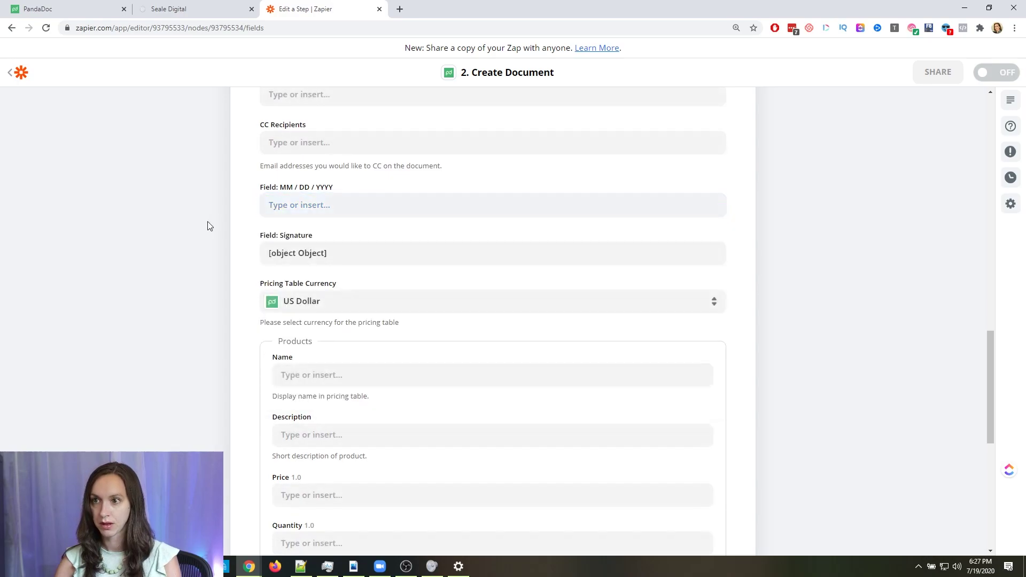
left_click(326, 208)
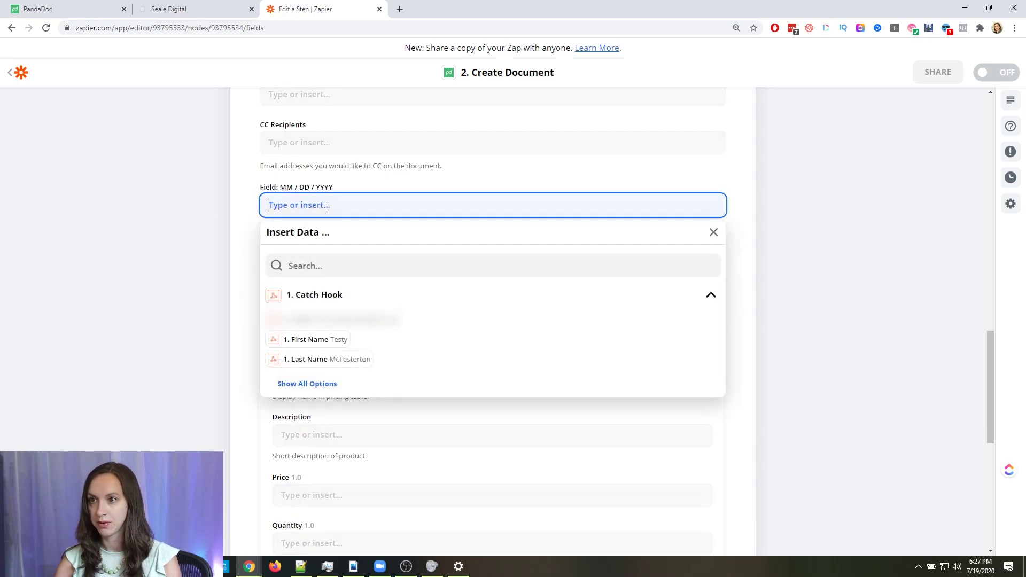
left_click(330, 262)
type("date")
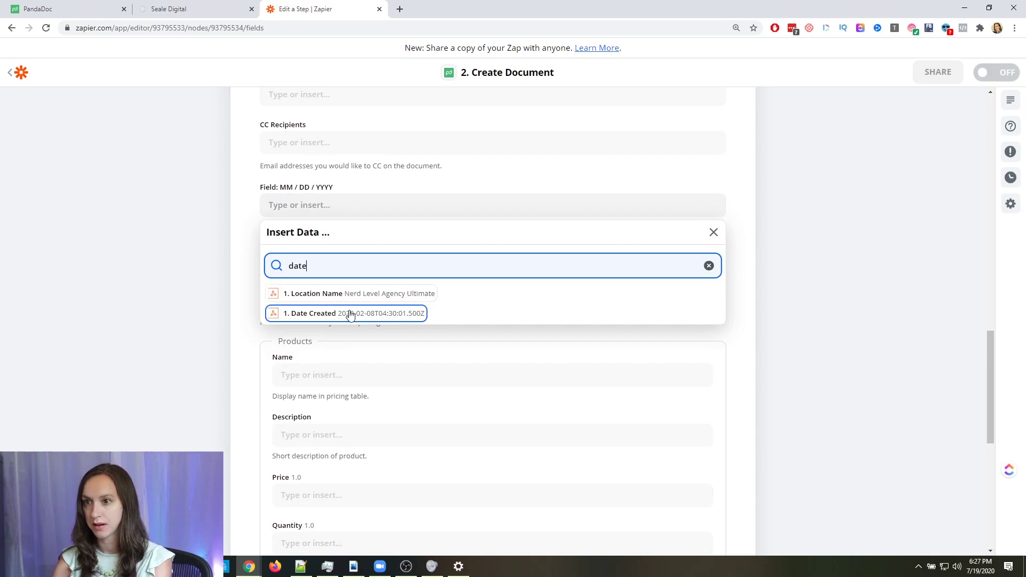
left_click(350, 314)
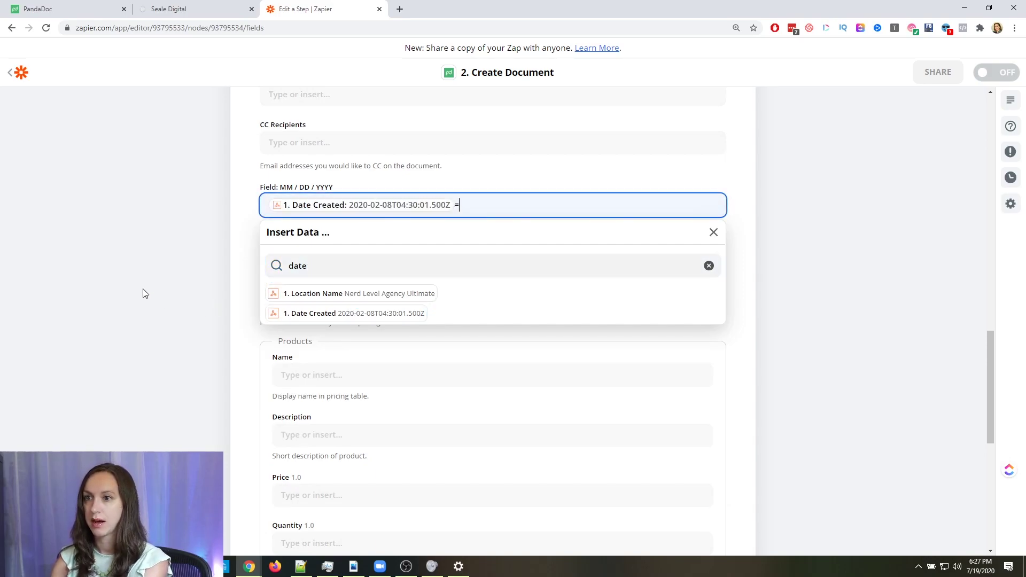
key("BackSpace")
left_click(189, 278)
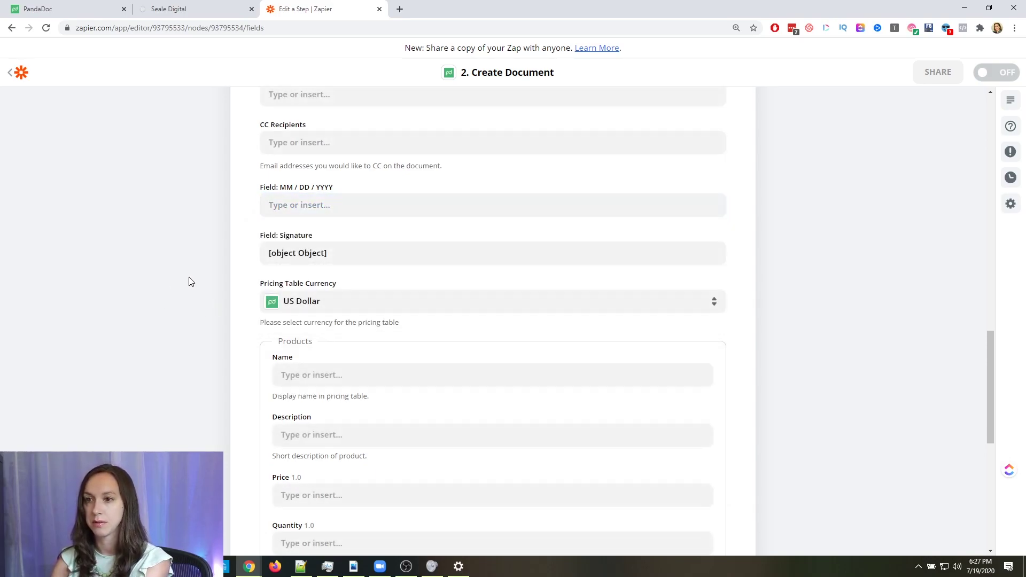
left_click(297, 253)
left_click(190, 249)
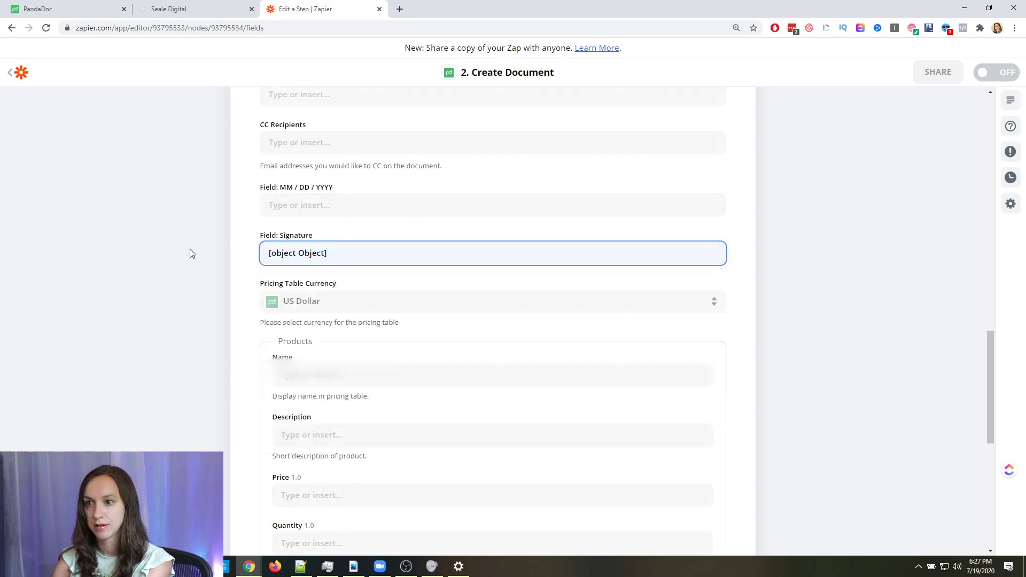
scroll(210, 271, "down", 2)
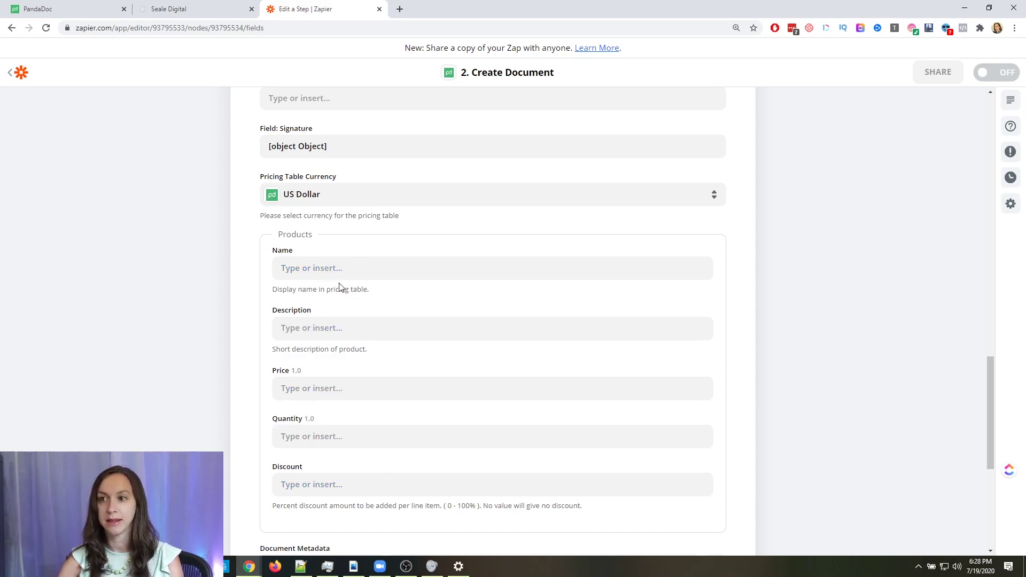
scroll(359, 345, "down", 4)
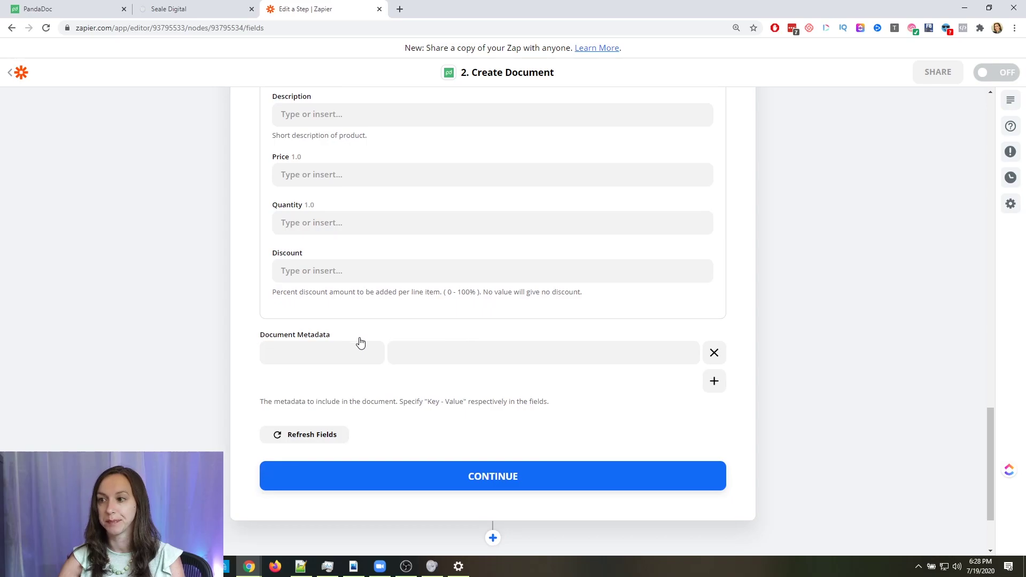
Finish customizing the Create Document step and check the PandaDoc templates
left_click(415, 477)
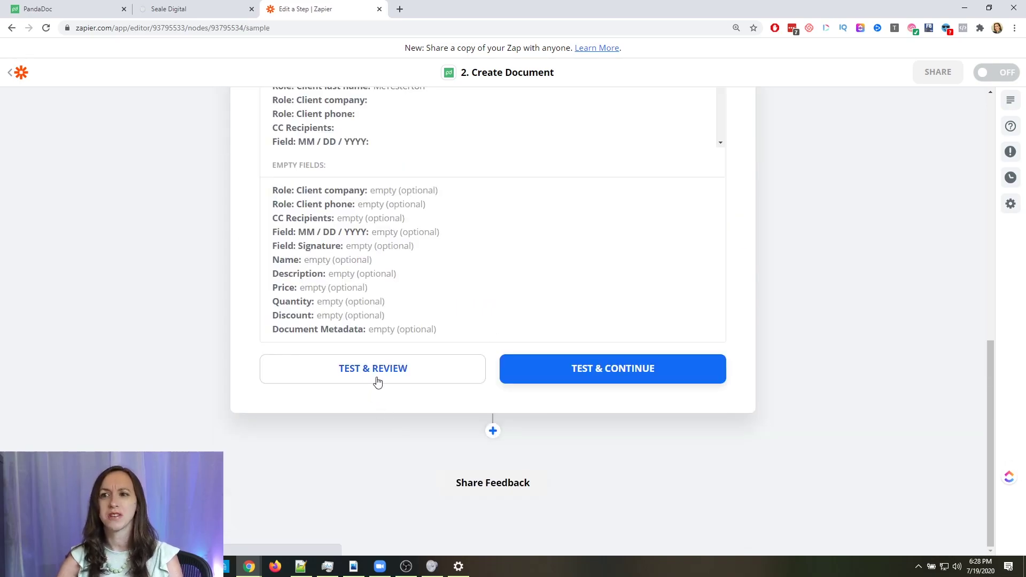
scroll(398, 321, "up", 4)
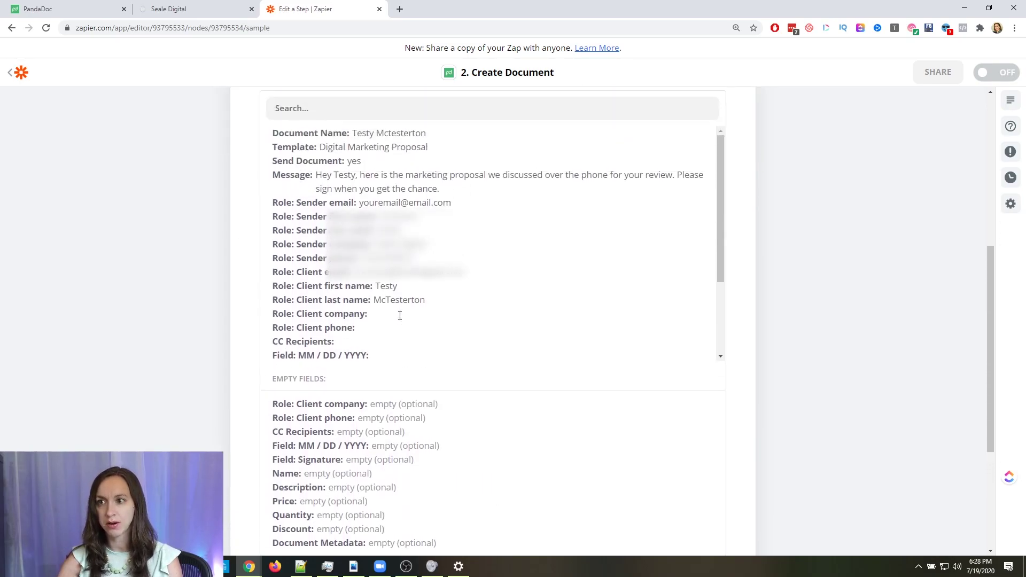
left_click(62, 6)
left_click(316, 8)
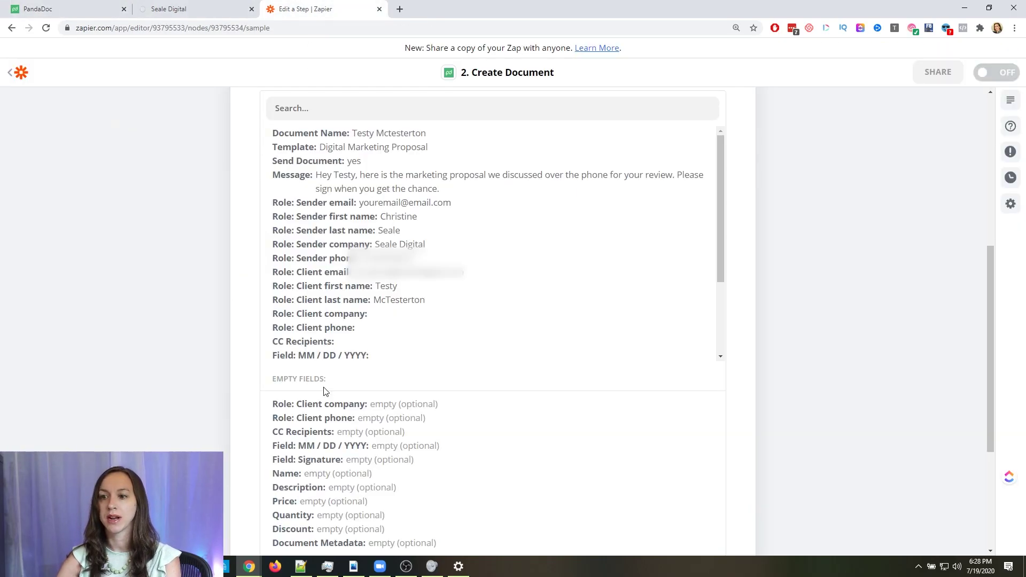
Send a test Digital Marketing Proposal to PandaDoc and review the successful test result
scroll(325, 393, "down", 4)
left_click(353, 374)
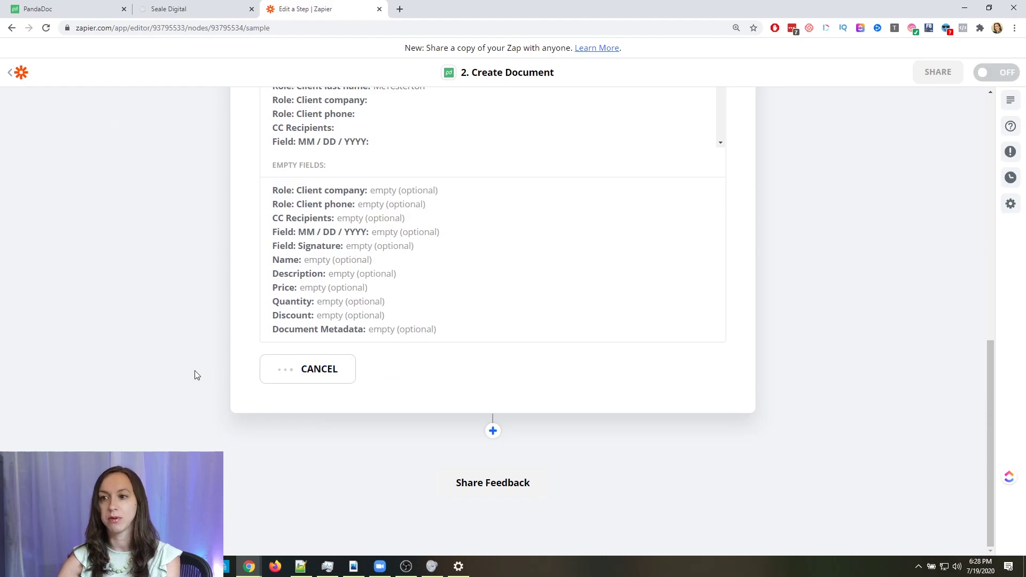
scroll(195, 375, "up", 5)
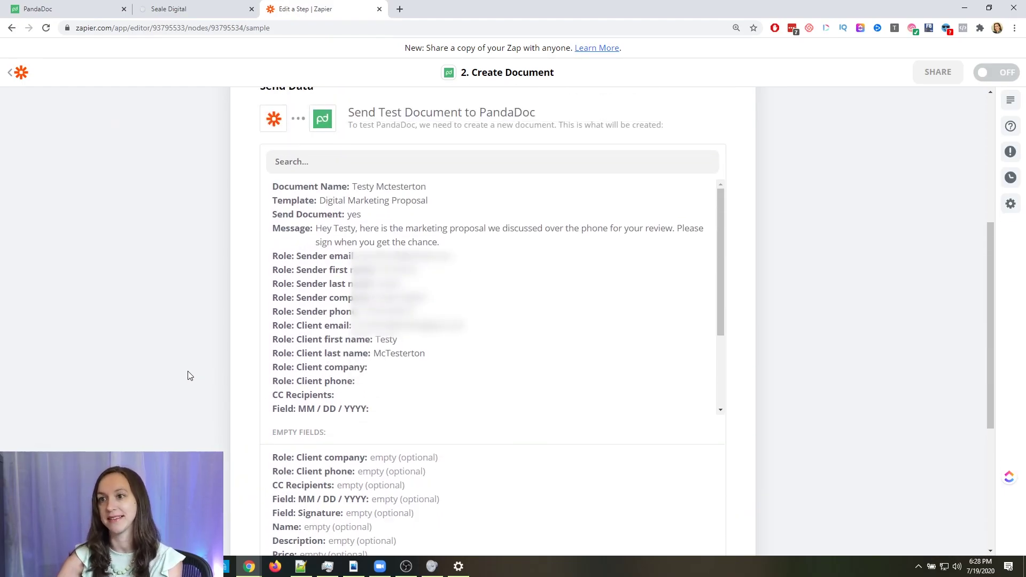
scroll(187, 374, "up", 1)
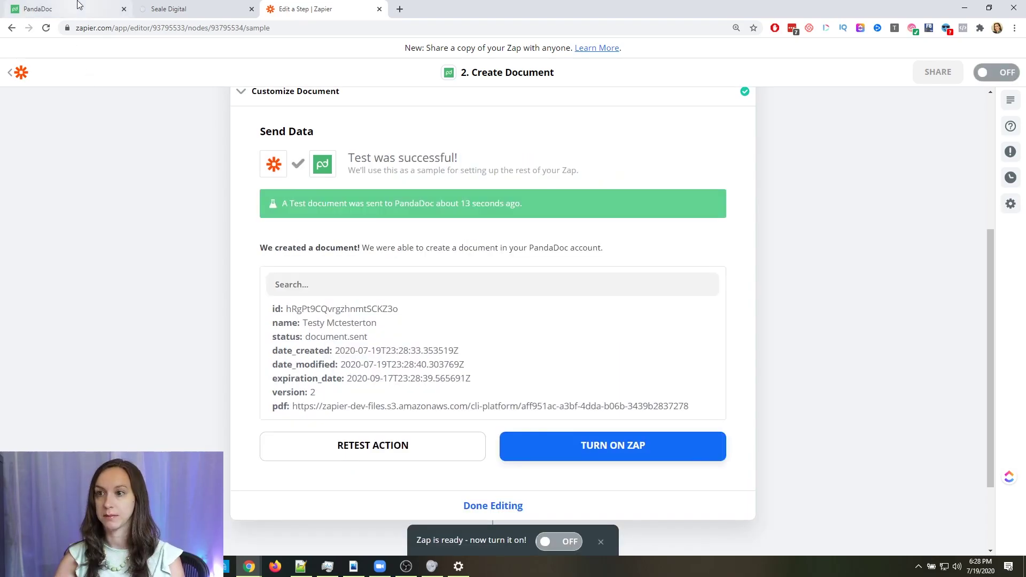
Open the newly sent test proposal from PandaDoc's Documents list
left_click(77, 5)
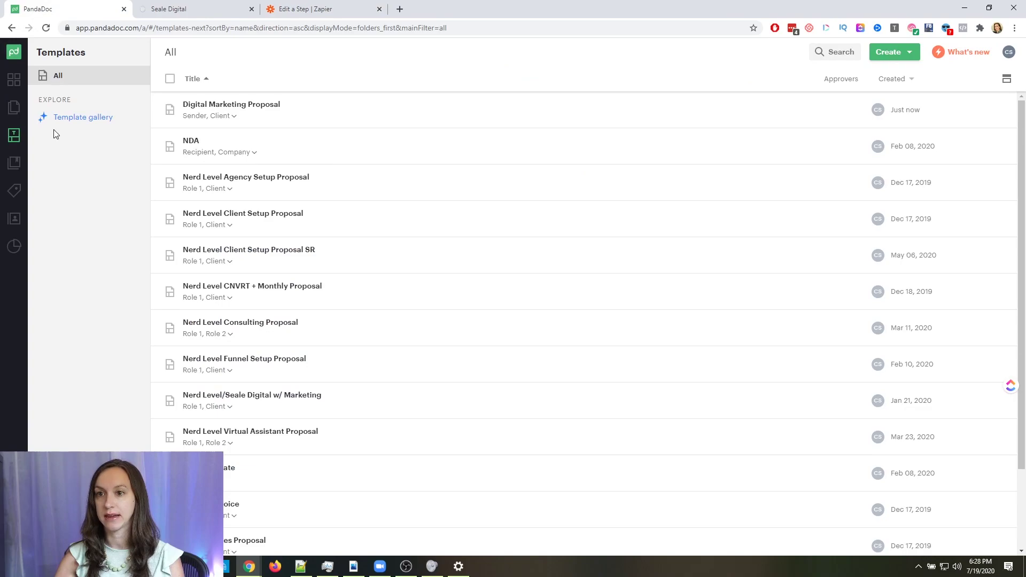
left_click(14, 108)
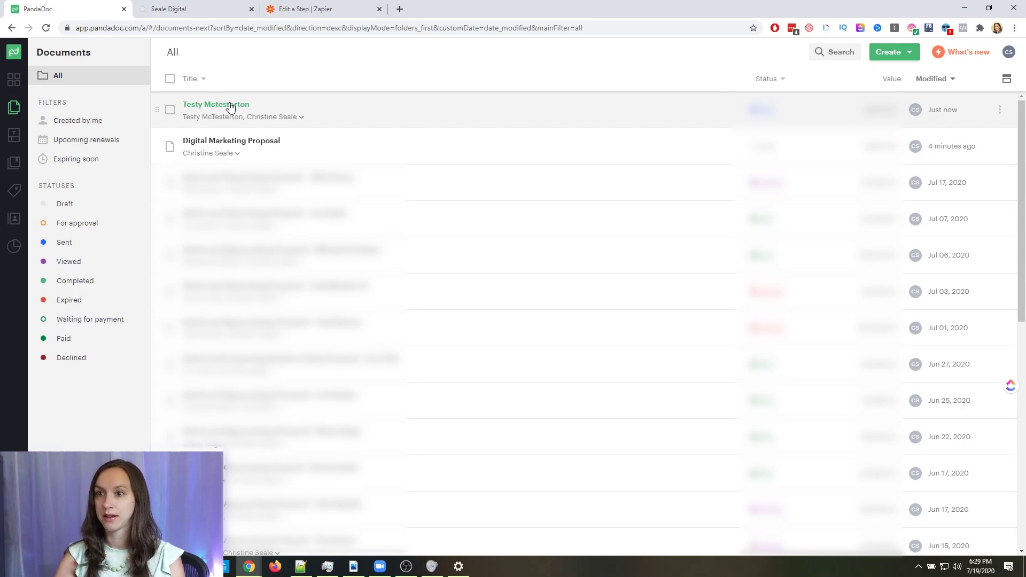
right_click(231, 105)
left_click(216, 106)
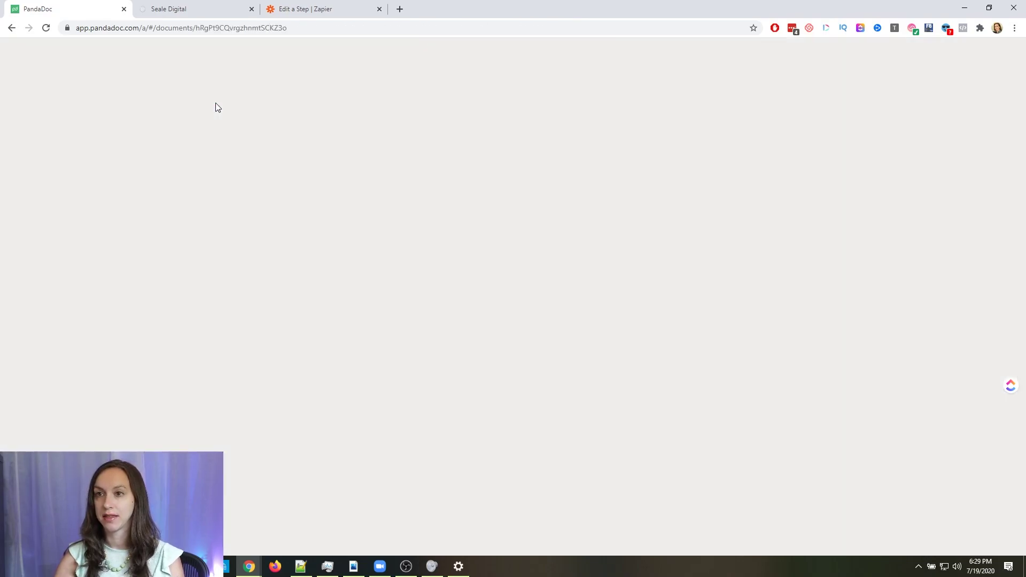
Review the proposal down to the $4,517.25 total and acceptance section, then return to Zapier
scroll(390, 255, "down", 15)
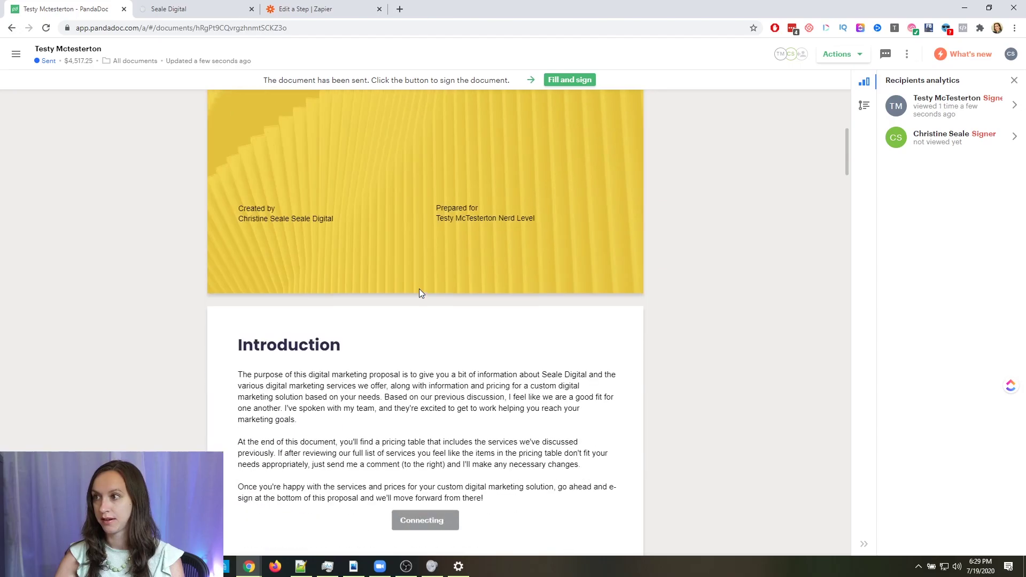
scroll(420, 293, "down", 20)
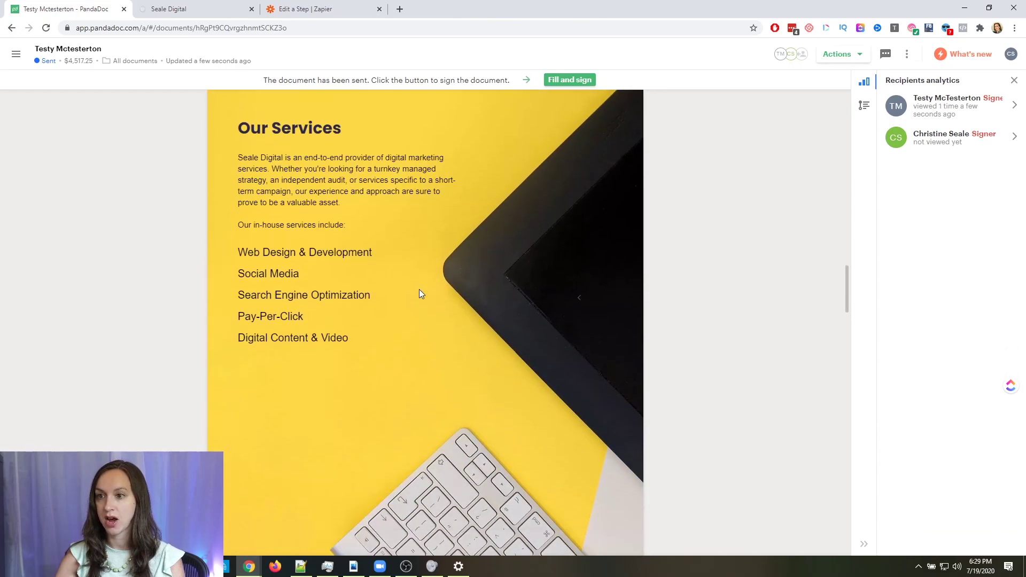
scroll(419, 293, "down", 20)
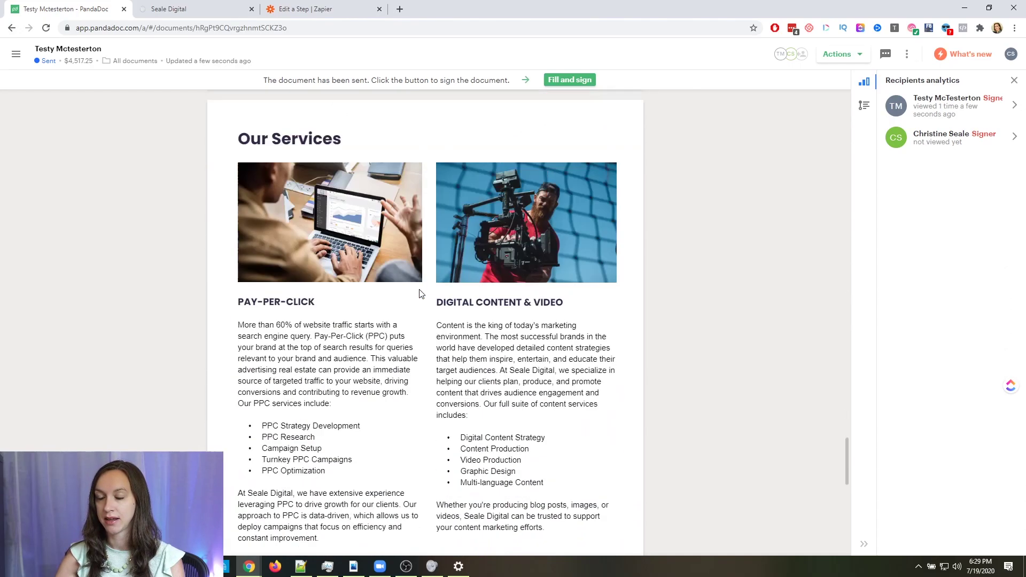
scroll(419, 293, "down", 7)
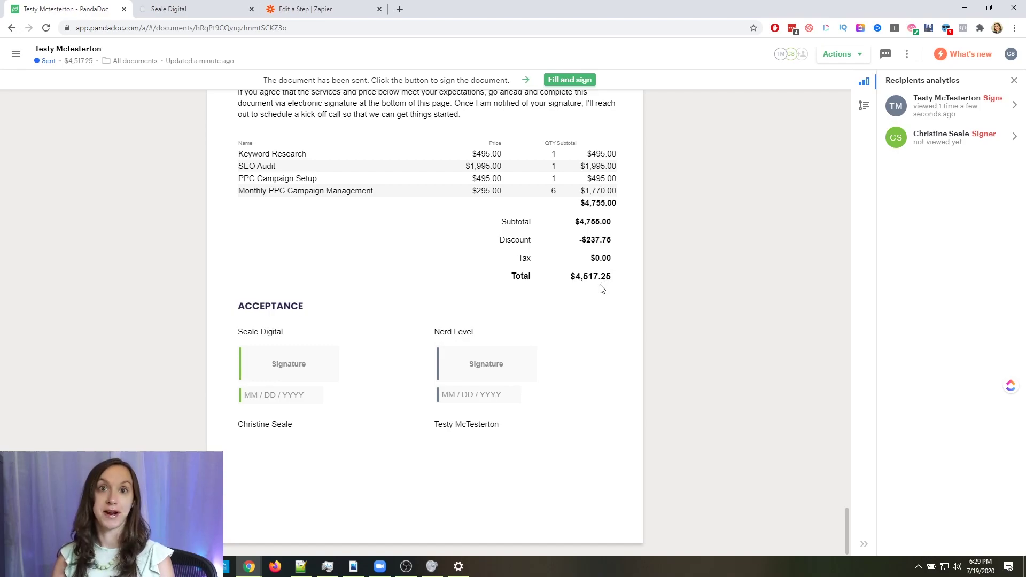
left_click(310, 9)
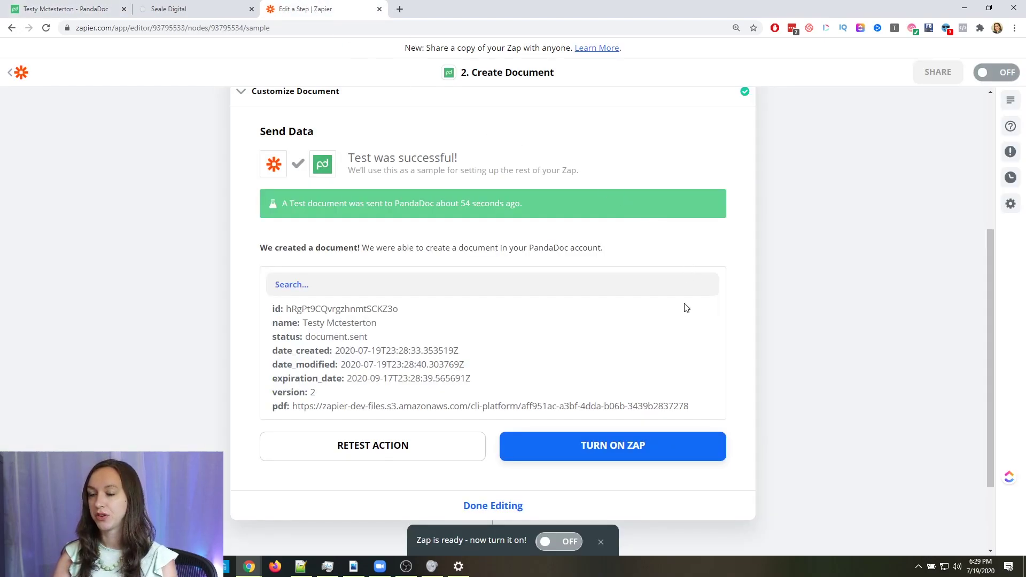
Bring up the Seale Digital Opportunities board with the test lead under Won/Send Contract
scroll(741, 376, "up", 5)
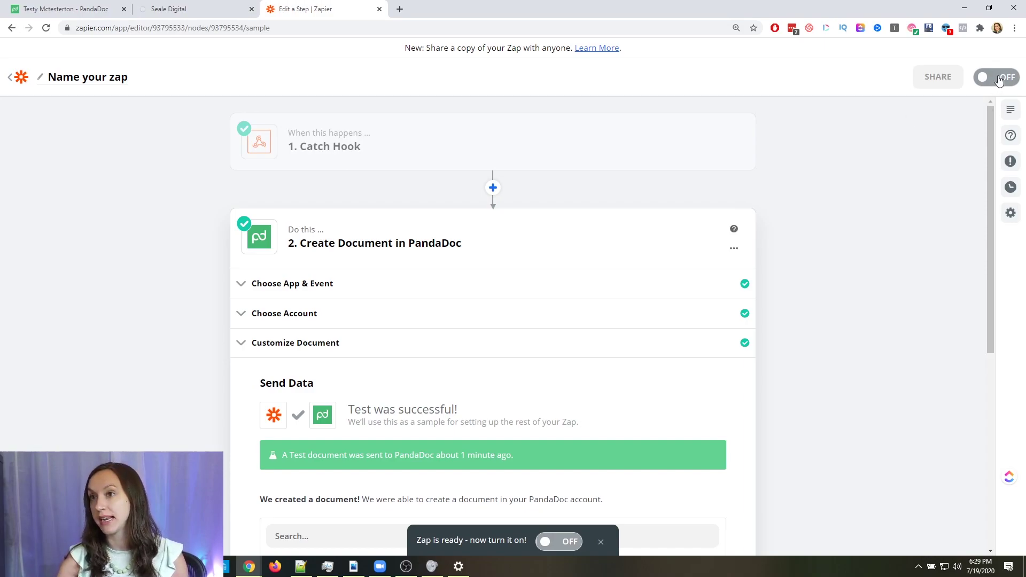
left_click(177, 9)
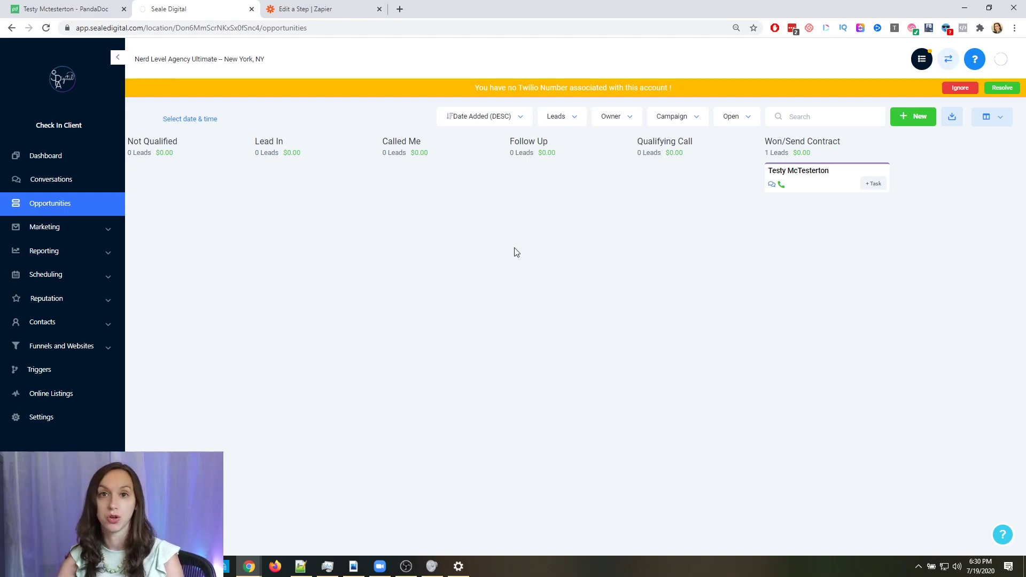
Return to the Zap editor and review the Create Document in PandaDoc step's successful test
left_click(344, 7)
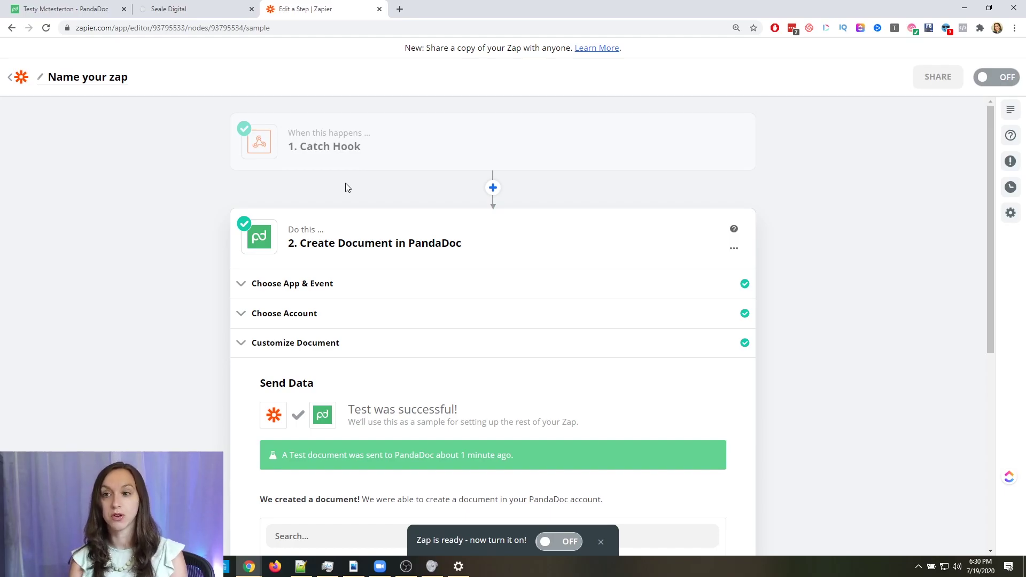
scroll(225, 236, "down", 5)
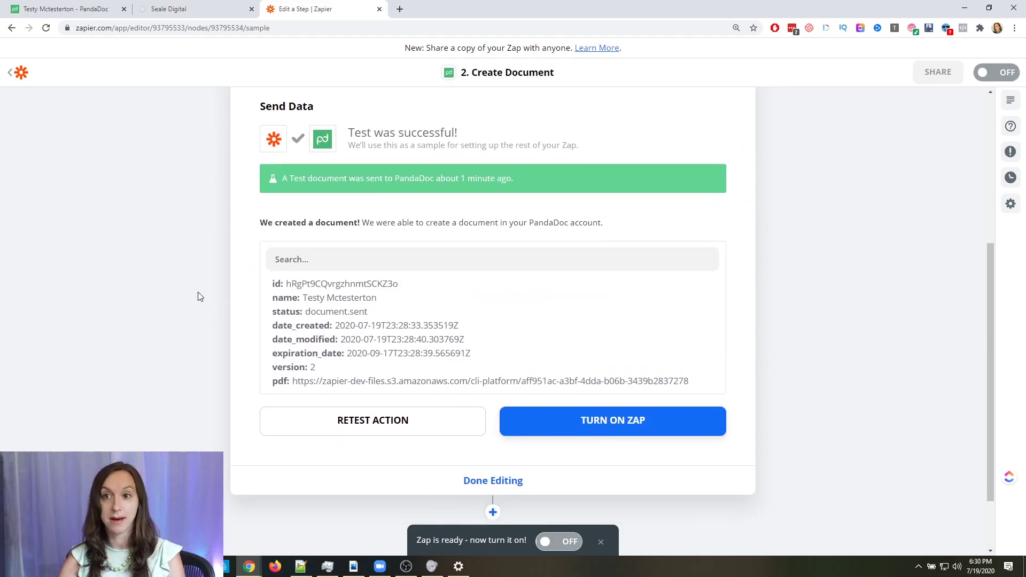
scroll(171, 229, "up", 3)
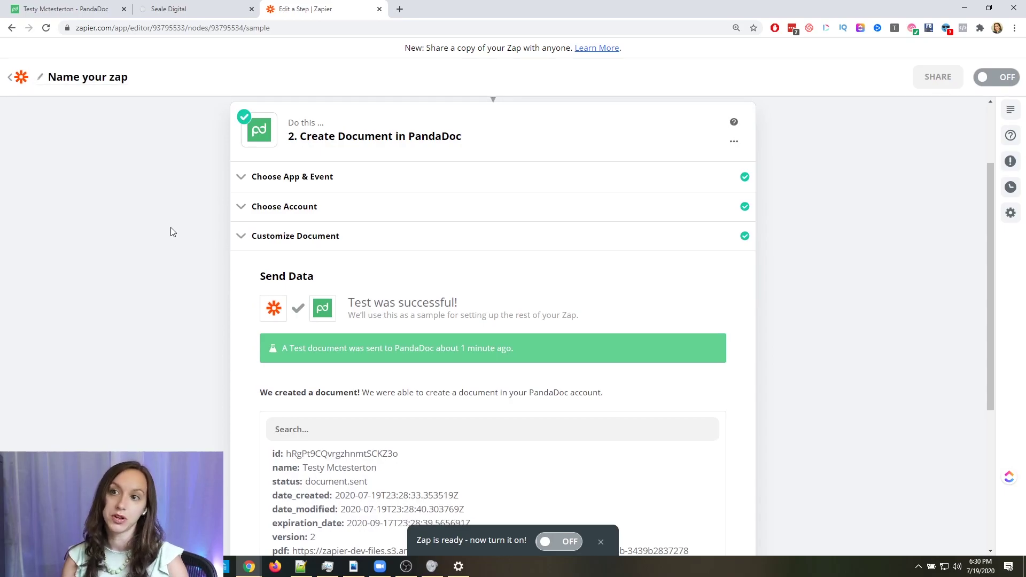